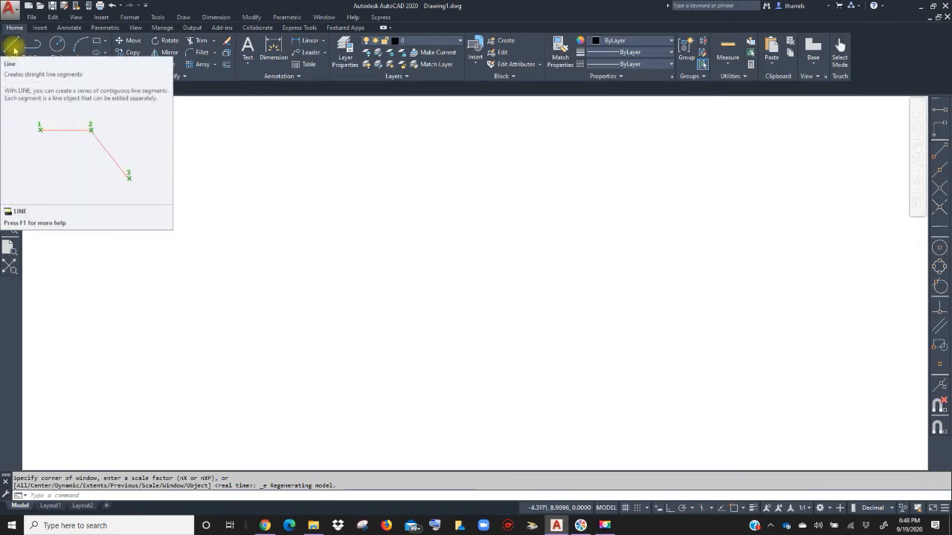
Draw an open zigzag chain of eight connected line segments across the upper-left half of the drawing area with the Line command.
{"action": "left_click", "coordinate": [14, 51]}
{"action": "left_click", "coordinate": [245, 148]}
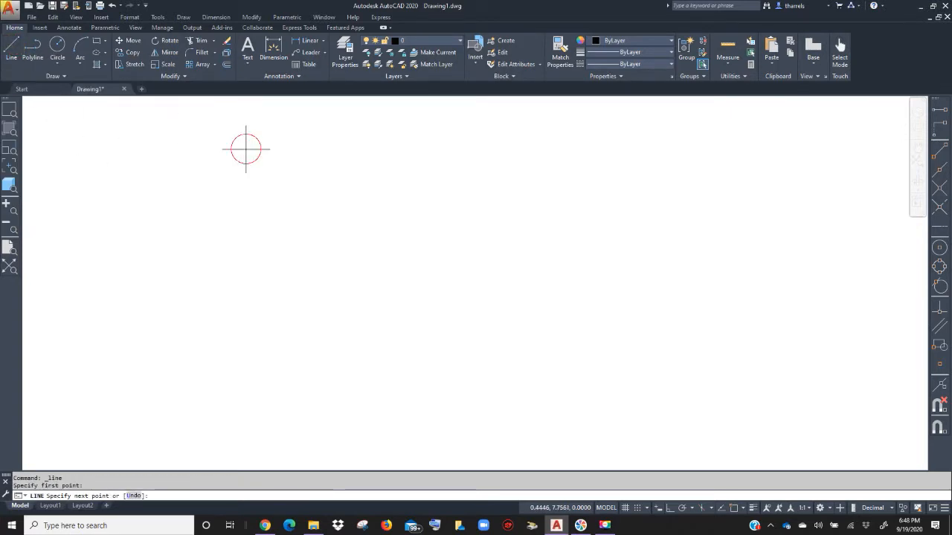
{"action": "left_click", "coordinate": [441, 166]}
{"action": "left_click", "coordinate": [313, 238]}
{"action": "left_click", "coordinate": [211, 195]}
{"action": "left_click", "coordinate": [188, 271]}
{"action": "left_click", "coordinate": [356, 282]}
{"action": "left_click", "coordinate": [427, 211]}
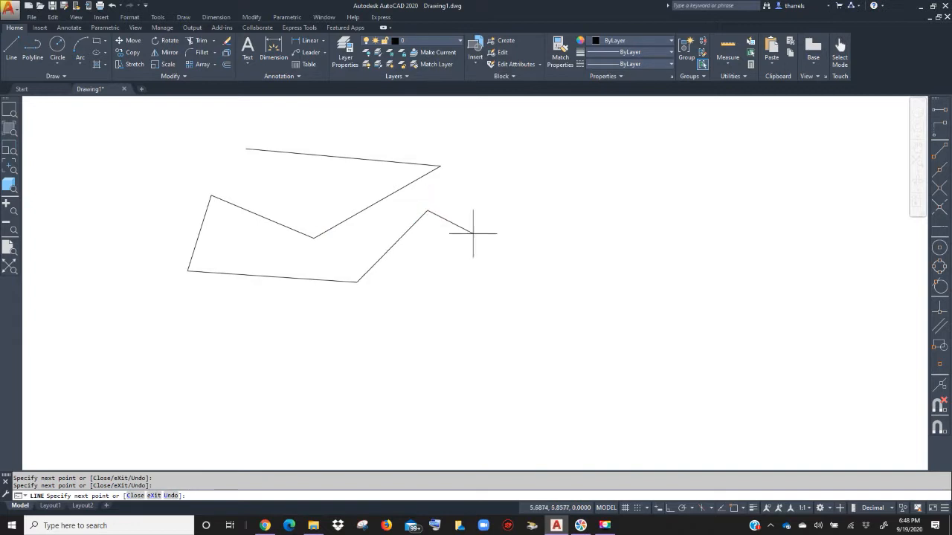
{"action": "left_click", "coordinate": [502, 249]}
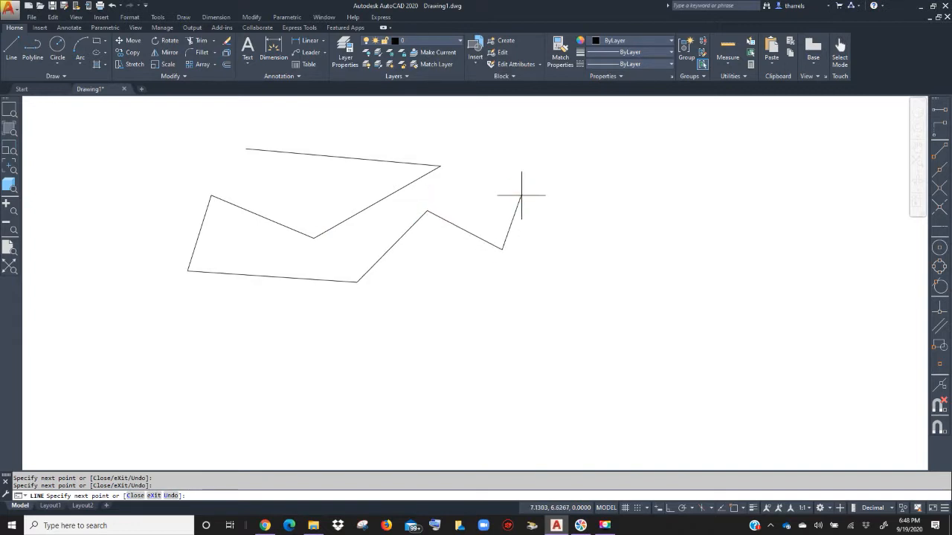
{"action": "left_click", "coordinate": [522, 195]}
{"action": "right_click", "coordinate": [521, 195]}
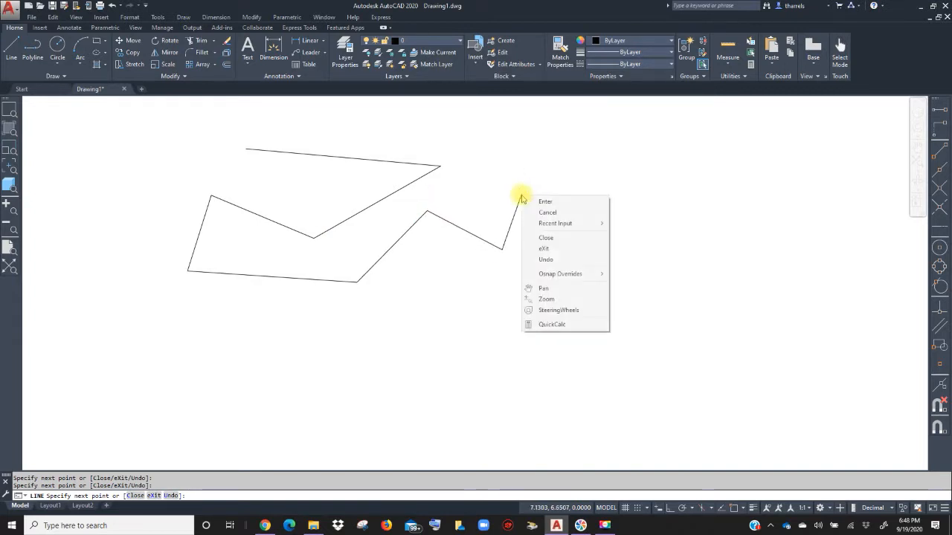
{"action": "left_click", "coordinate": [528, 200]}
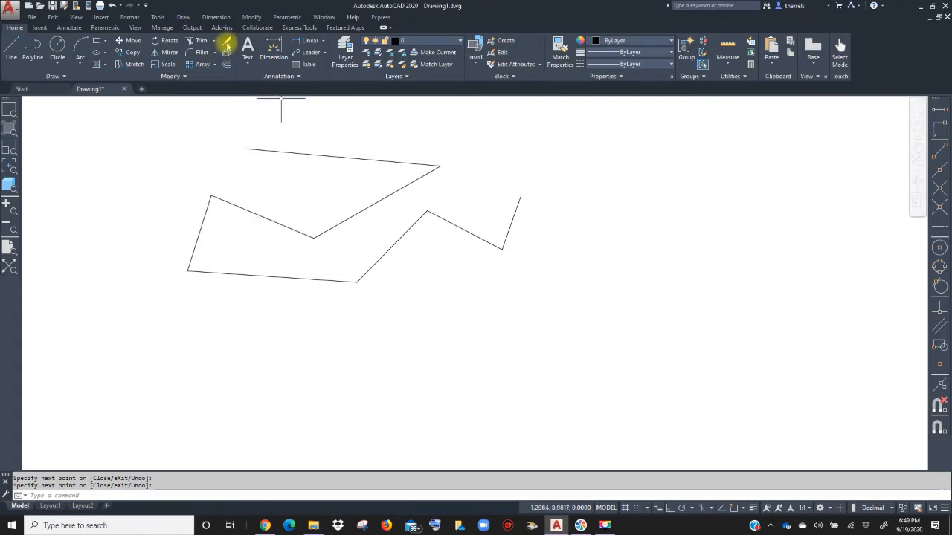
Erase all eight line segments using a crossing window around the whole zigzag.
{"action": "left_click", "coordinate": [226, 42]}
{"action": "left_click", "coordinate": [557, 329]}
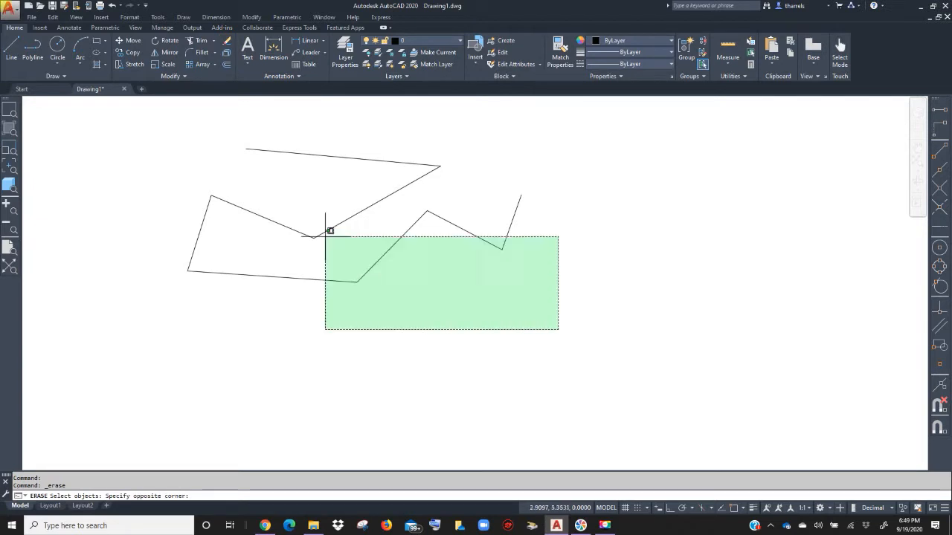
{"action": "left_click", "coordinate": [168, 146]}
{"action": "key", "text": "Return"}
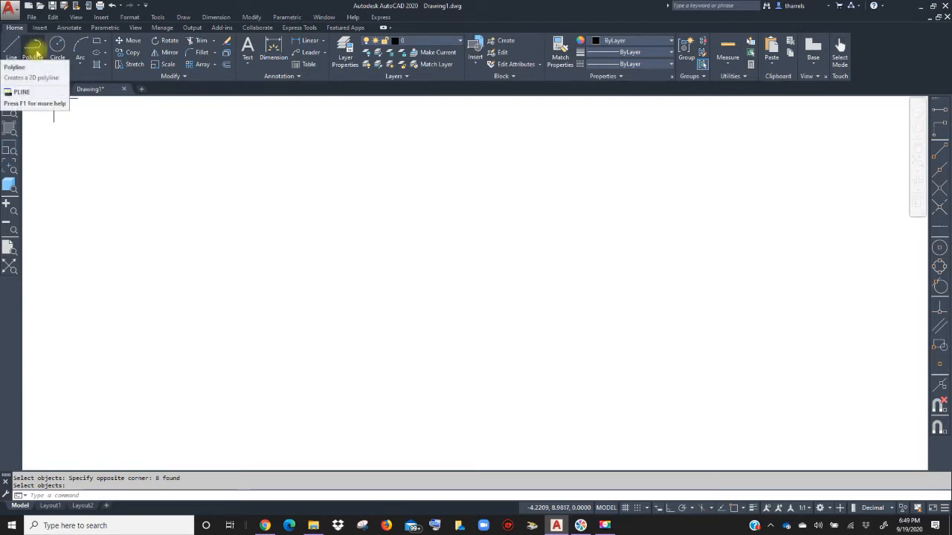
Draw an open zigzag polyline with seven straight segments in the middle of the drawing area.
{"action": "left_click", "coordinate": [34, 50]}
{"action": "left_click", "coordinate": [394, 160]}
{"action": "left_click", "coordinate": [479, 208]}
{"action": "left_click", "coordinate": [436, 263]}
{"action": "left_click", "coordinate": [501, 308]}
{"action": "left_click", "coordinate": [586, 244]}
{"action": "left_click", "coordinate": [591, 317]}
{"action": "left_click", "coordinate": [502, 380]}
{"action": "left_click", "coordinate": [400, 325]}
{"action": "right_click", "coordinate": [401, 327]}
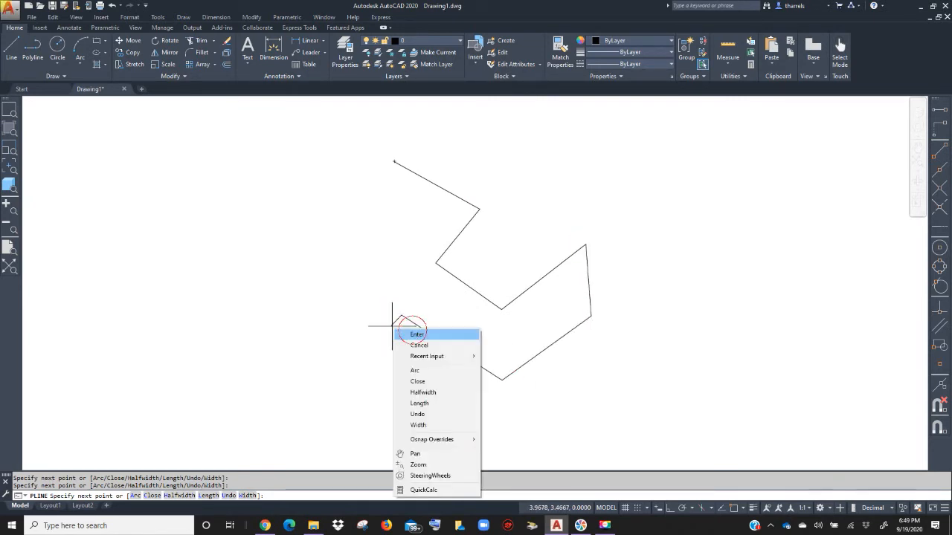
{"action": "left_click", "coordinate": [417, 335]}
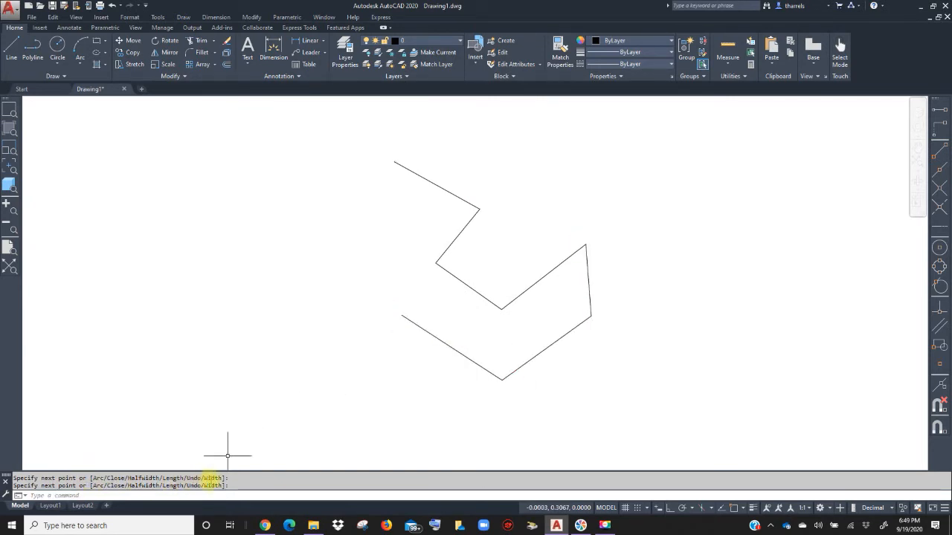
Draw a single line segment sloping down to the right, well to the left of the zigzag polyline.
{"action": "left_click", "coordinate": [12, 48]}
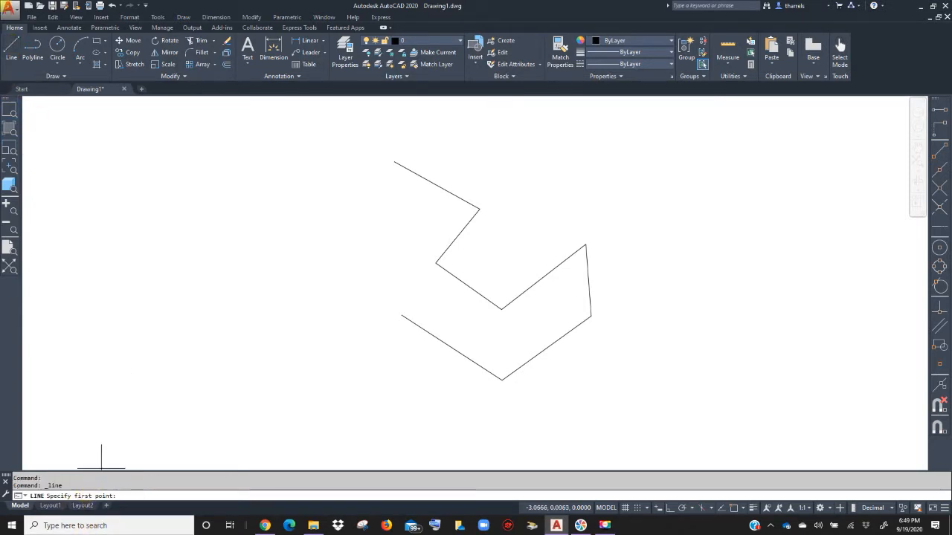
{"action": "left_click", "coordinate": [119, 174]}
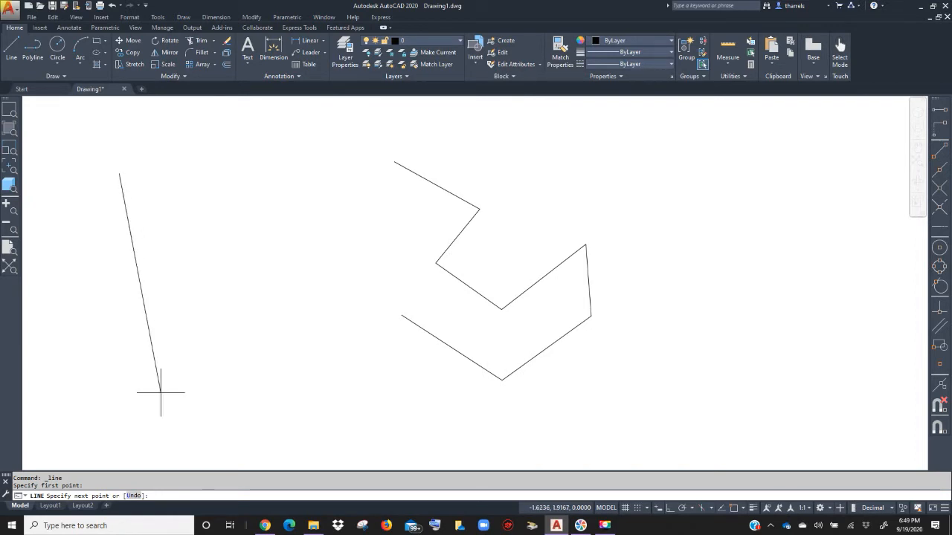
{"action": "left_click", "coordinate": [186, 264]}
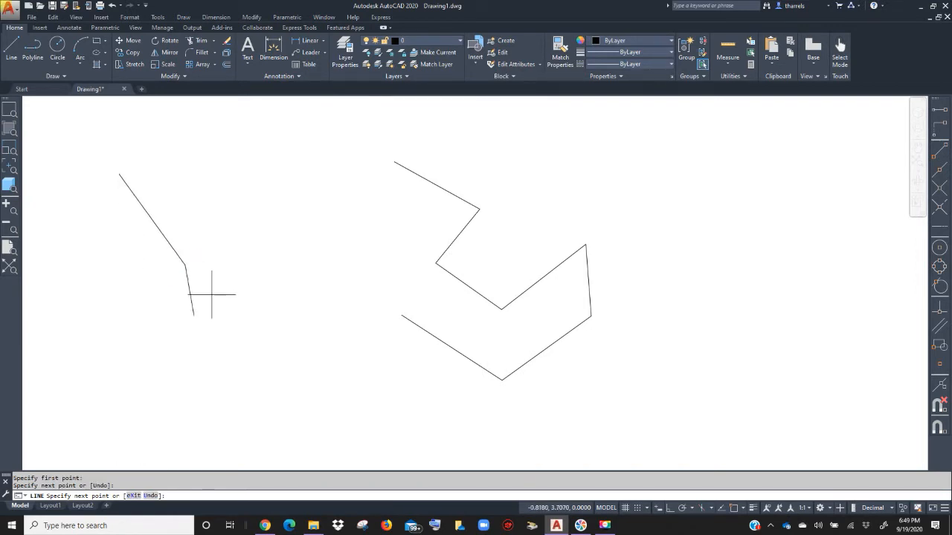
{"action": "right_click", "coordinate": [203, 252]}
{"action": "left_click", "coordinate": [223, 271]}
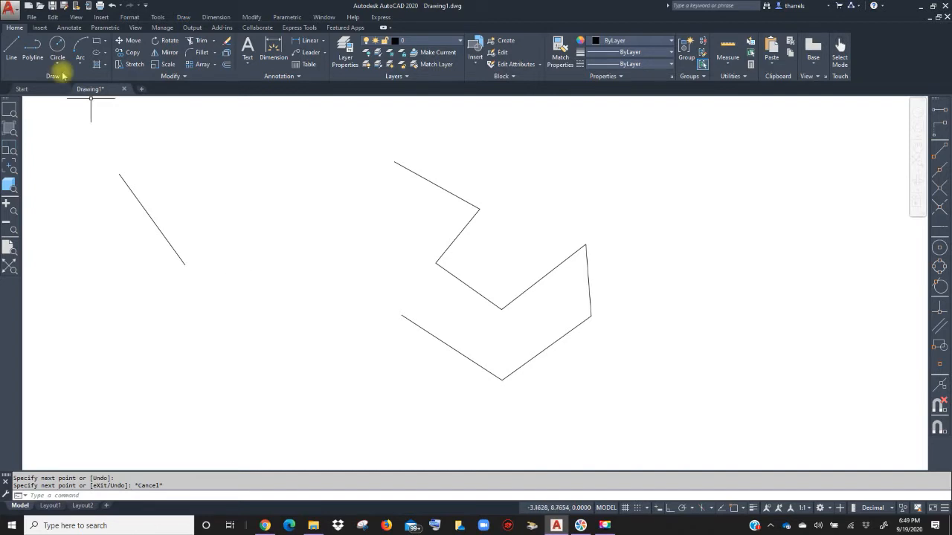
Draw a second open polyline with five straight segments to the right of the first polyline.
{"action": "left_click", "coordinate": [32, 49]}
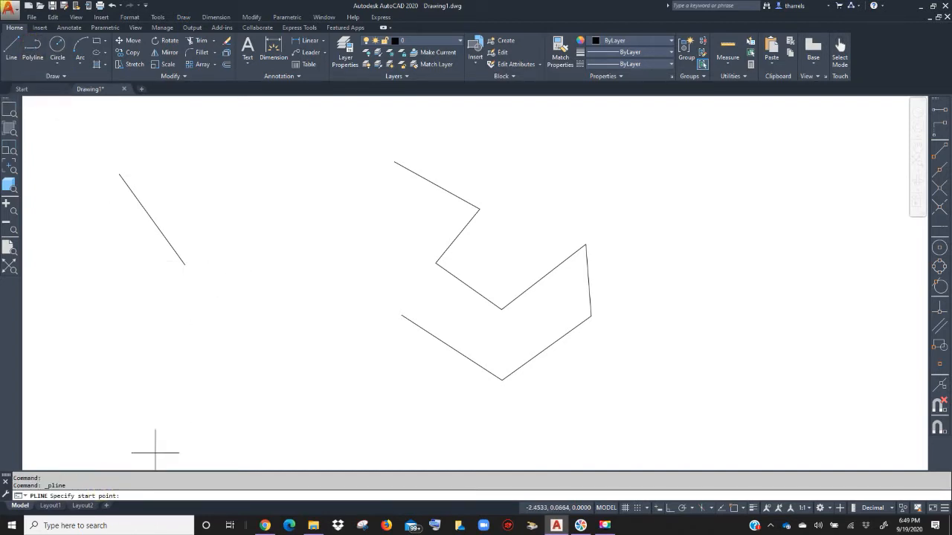
{"action": "left_click", "coordinate": [711, 151]}
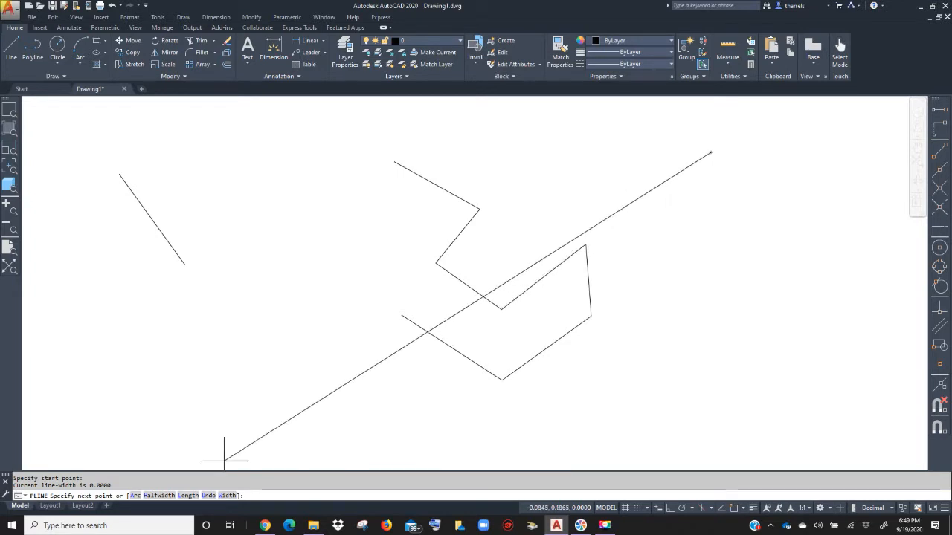
{"action": "right_click", "coordinate": [683, 206]}
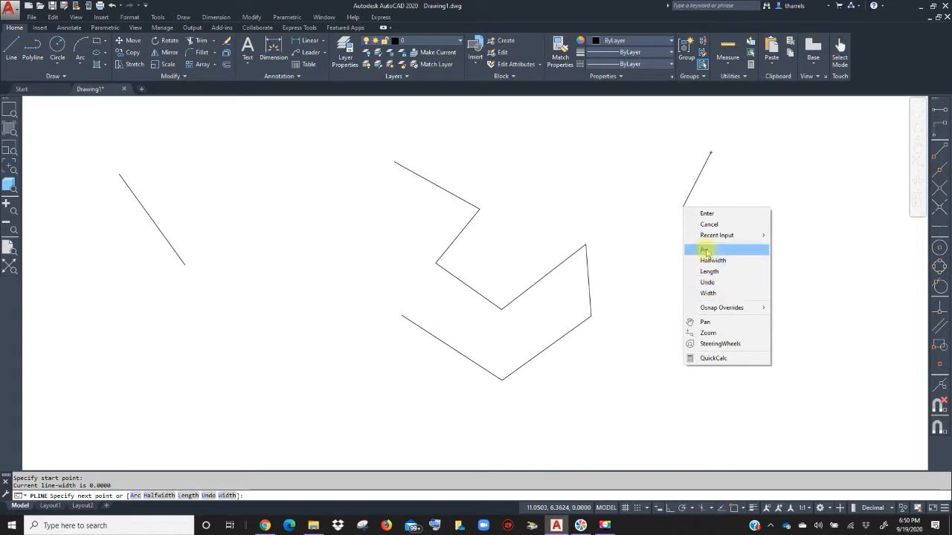
{"action": "left_click", "coordinate": [664, 181]}
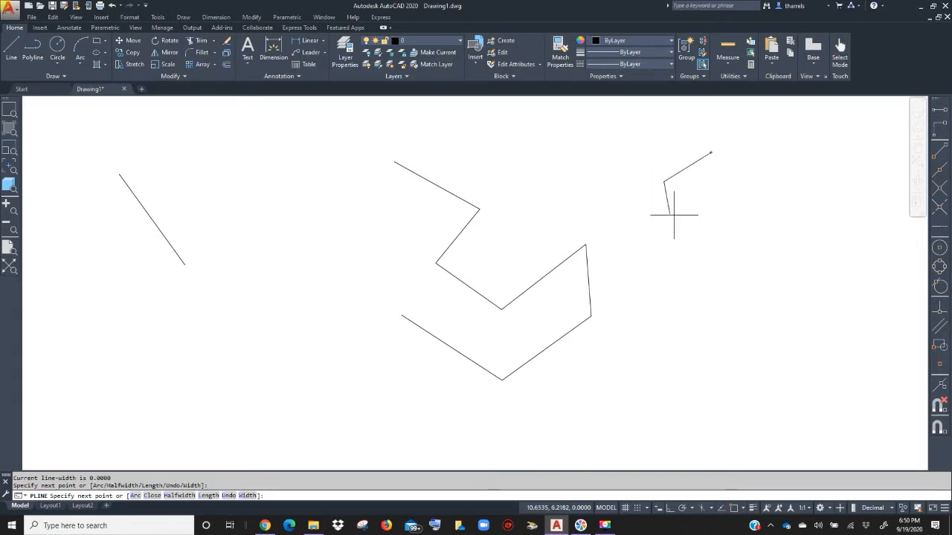
{"action": "left_click", "coordinate": [693, 223]}
{"action": "left_click", "coordinate": [716, 296]}
{"action": "left_click", "coordinate": [647, 265]}
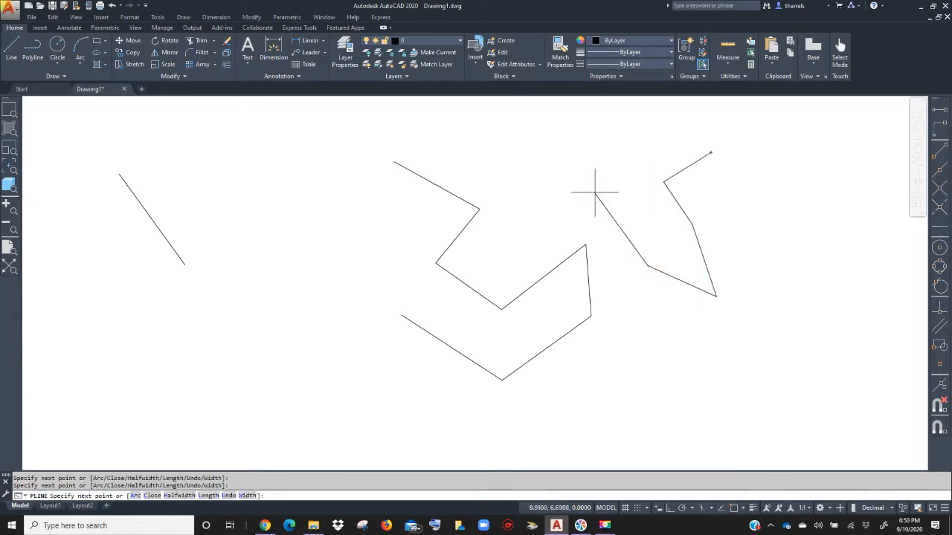
{"action": "right_click", "coordinate": [589, 177]}
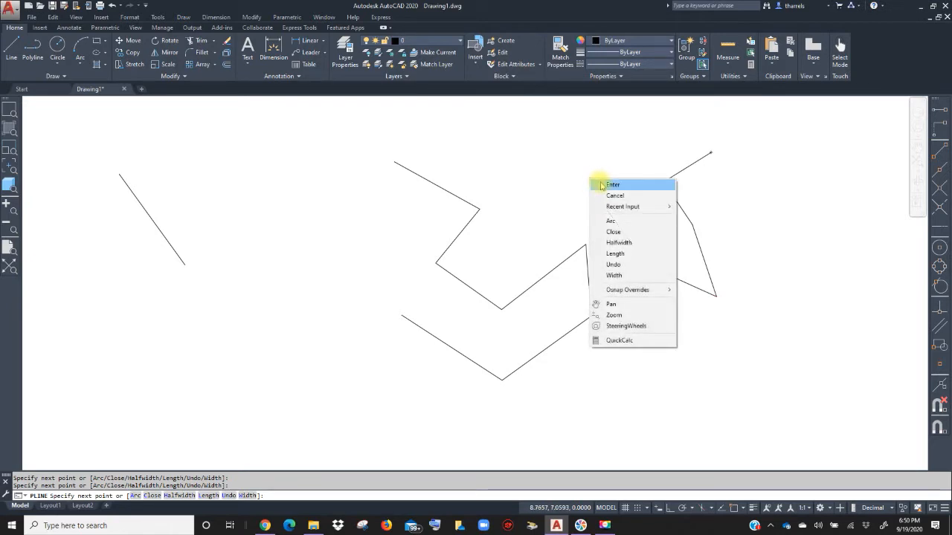
{"action": "left_click", "coordinate": [613, 185]}
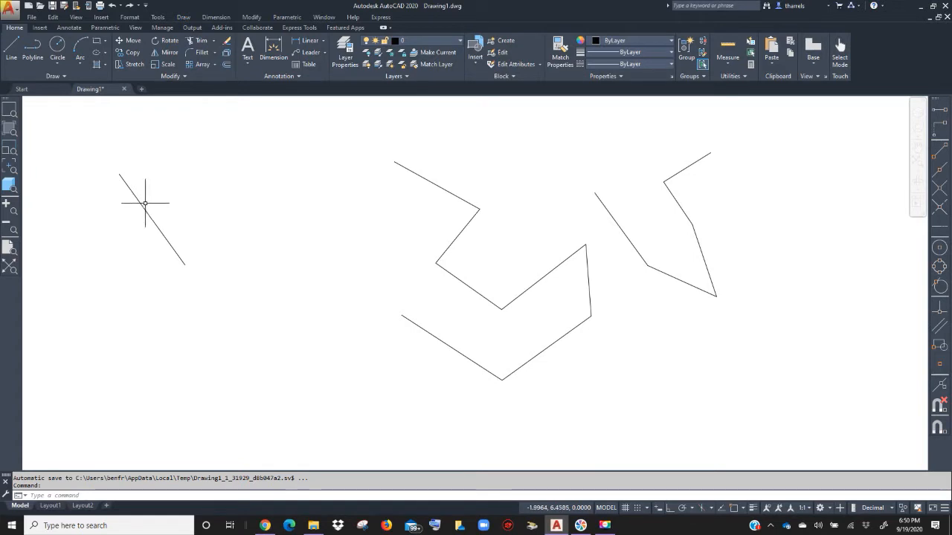
Draw a chain of three connected line segments between the single line and the first polyline.
{"action": "left_click", "coordinate": [14, 49]}
{"action": "left_click", "coordinate": [147, 148]}
{"action": "left_click", "coordinate": [239, 227]}
{"action": "left_click", "coordinate": [189, 312]}
{"action": "right_click", "coordinate": [247, 348]}
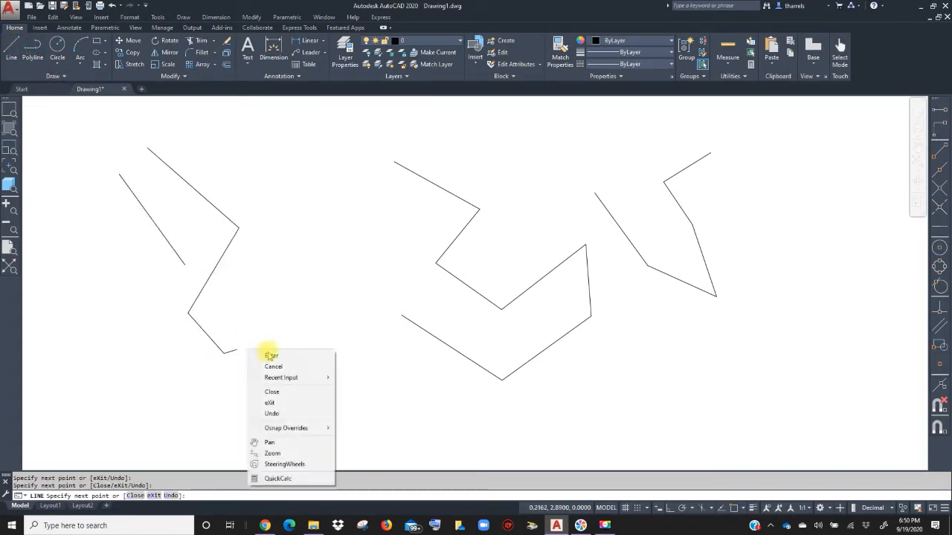
{"action": "left_click", "coordinate": [265, 354]}
Select the three chained line segments individually and both polylines to compare how they select, and clear the selection.
{"action": "left_click", "coordinate": [217, 344]}
{"action": "left_click", "coordinate": [216, 262]}
{"action": "left_click", "coordinate": [193, 188]}
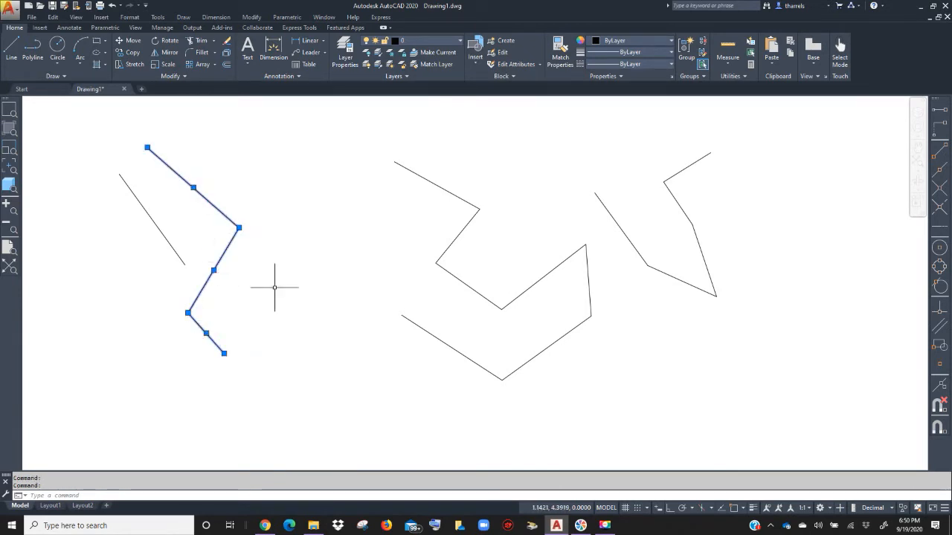
{"action": "left_click", "coordinate": [621, 232]}
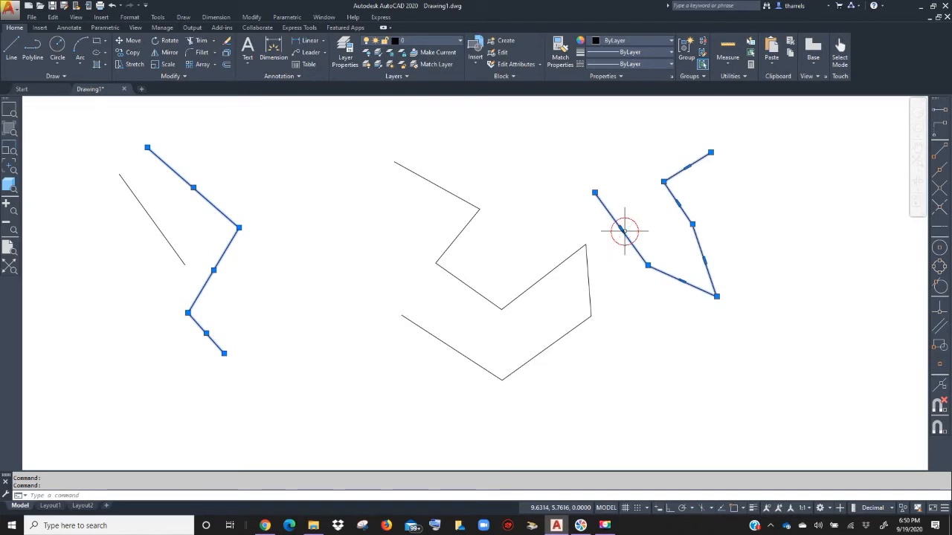
{"action": "left_click", "coordinate": [547, 275]}
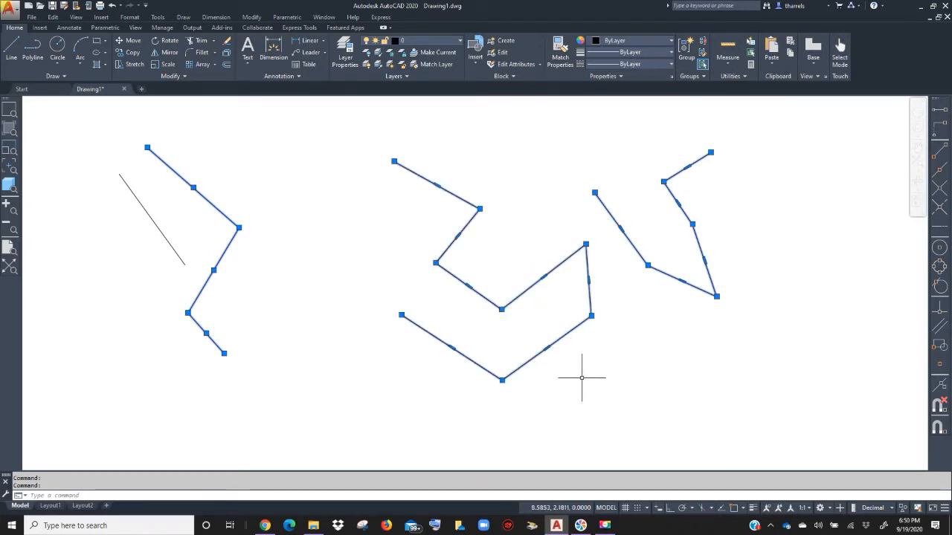
{"action": "key", "text": "Escape"}
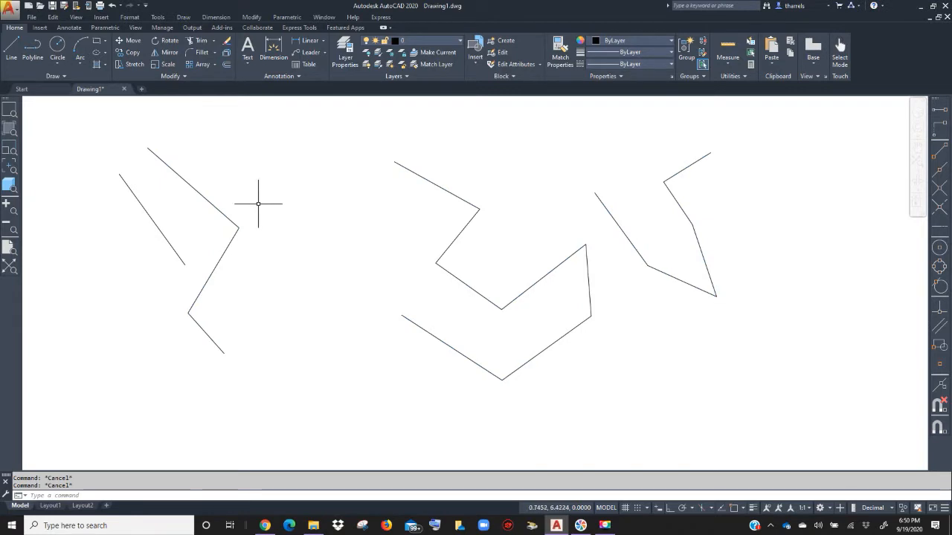
Start a polyline between the line chain and the first polyline with two straight segments.
{"action": "left_click", "coordinate": [34, 52]}
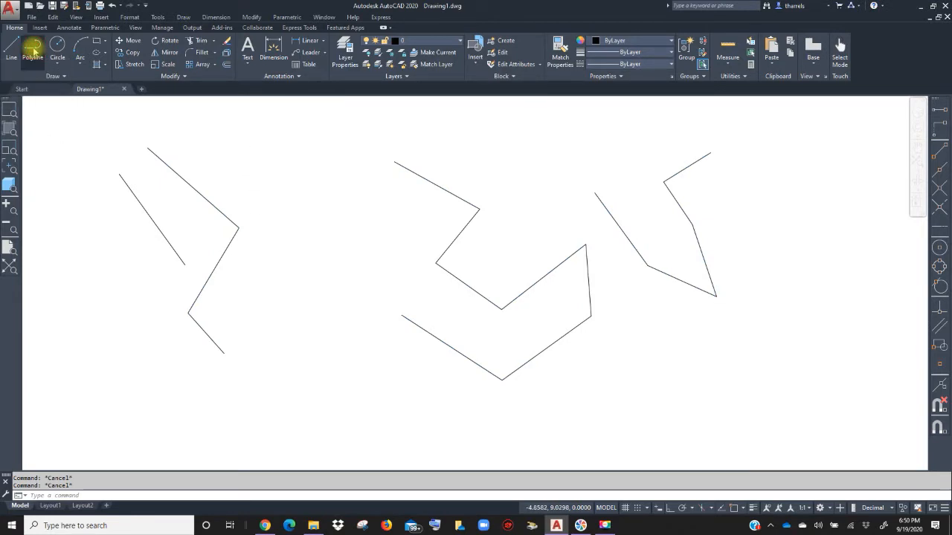
{"action": "left_click", "coordinate": [307, 148]}
{"action": "left_click", "coordinate": [361, 223]}
{"action": "left_click", "coordinate": [320, 261]}
Switch the polyline to the Arc option and continue it with a string of tangent arcs winding across the first polyline.
{"action": "right_click", "coordinate": [340, 293]}
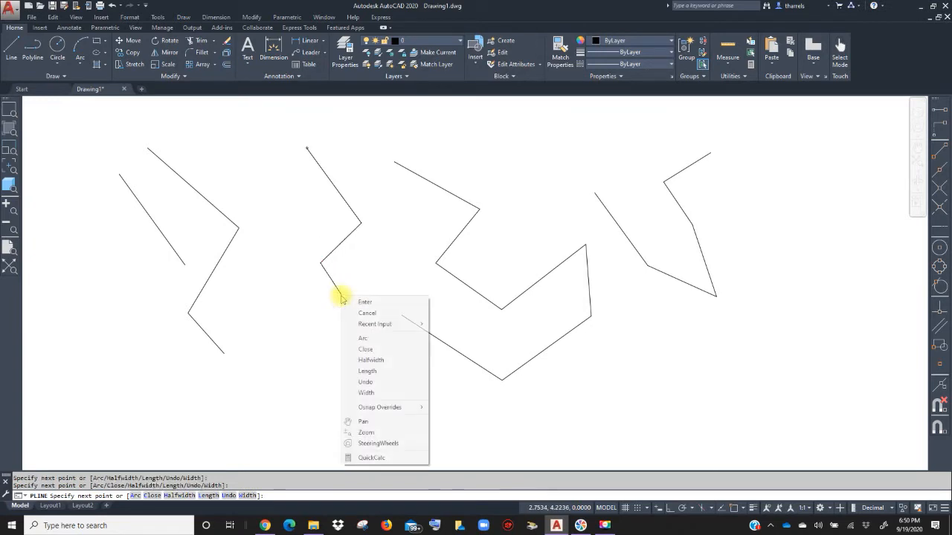
{"action": "left_click", "coordinate": [364, 340]}
{"action": "left_click", "coordinate": [521, 336]}
{"action": "left_click", "coordinate": [540, 278]}
{"action": "left_click", "coordinate": [562, 223]}
Switch the polyline back to the Line option, add straight zigzag segments looping back toward its start, and finish it open.
{"action": "right_click", "coordinate": [612, 233]}
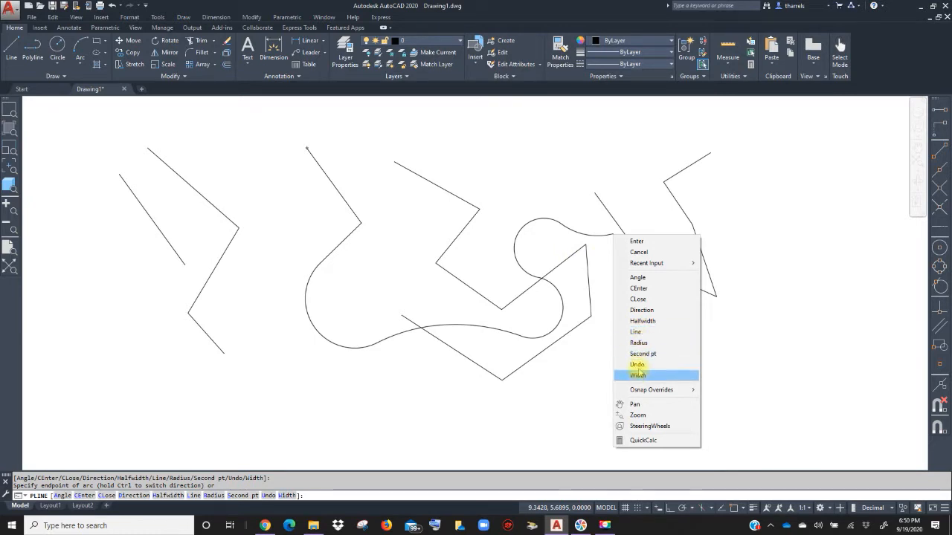
{"action": "left_click", "coordinate": [635, 332]}
{"action": "left_click", "coordinate": [682, 242]}
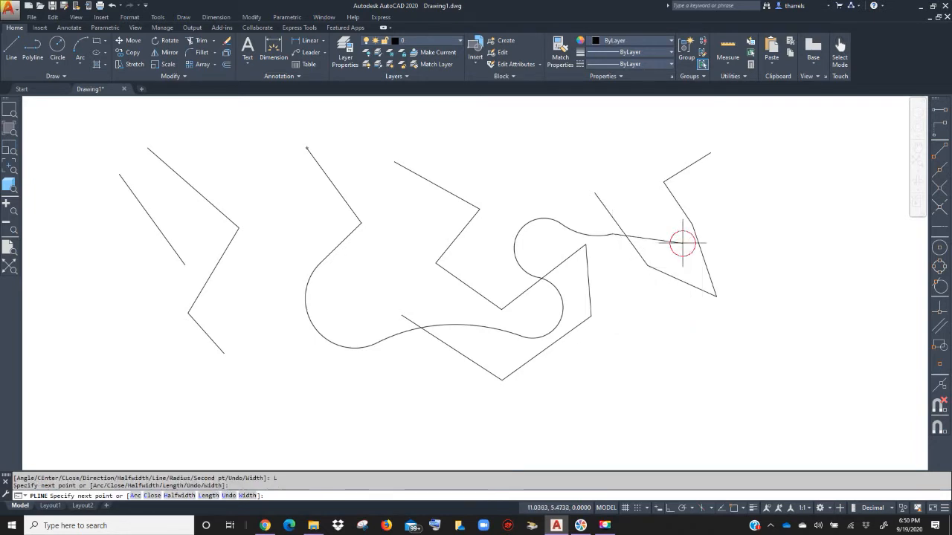
{"action": "left_click", "coordinate": [678, 330]}
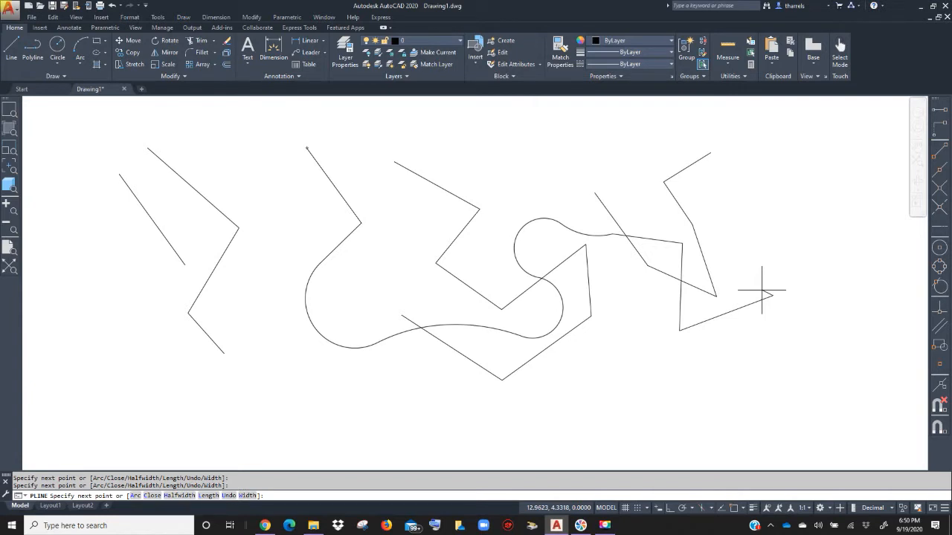
{"action": "left_click", "coordinate": [756, 239]}
{"action": "left_click", "coordinate": [718, 309]}
{"action": "left_click", "coordinate": [619, 300]}
{"action": "left_click", "coordinate": [623, 376]}
{"action": "left_click", "coordinate": [490, 340]}
{"action": "left_click", "coordinate": [440, 394]}
{"action": "left_click", "coordinate": [366, 313]}
{"action": "left_click", "coordinate": [300, 361]}
{"action": "left_click", "coordinate": [261, 270]}
{"action": "left_click", "coordinate": [329, 279]}
{"action": "right_click", "coordinate": [364, 296]}
{"action": "left_click", "coordinate": [375, 303]}
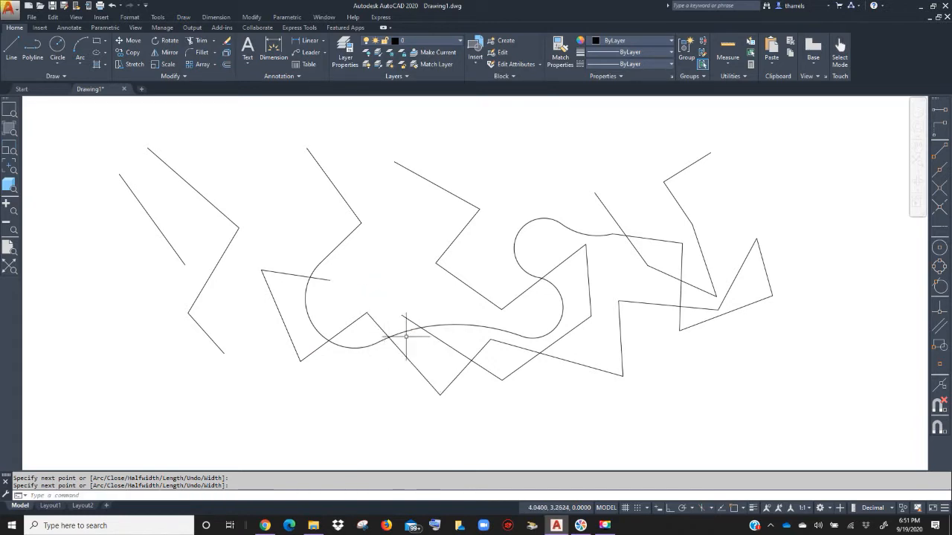
Erase all the lines and polylines in the drawing using one crossing window.
{"action": "left_click", "coordinate": [227, 42]}
{"action": "left_click", "coordinate": [801, 154]}
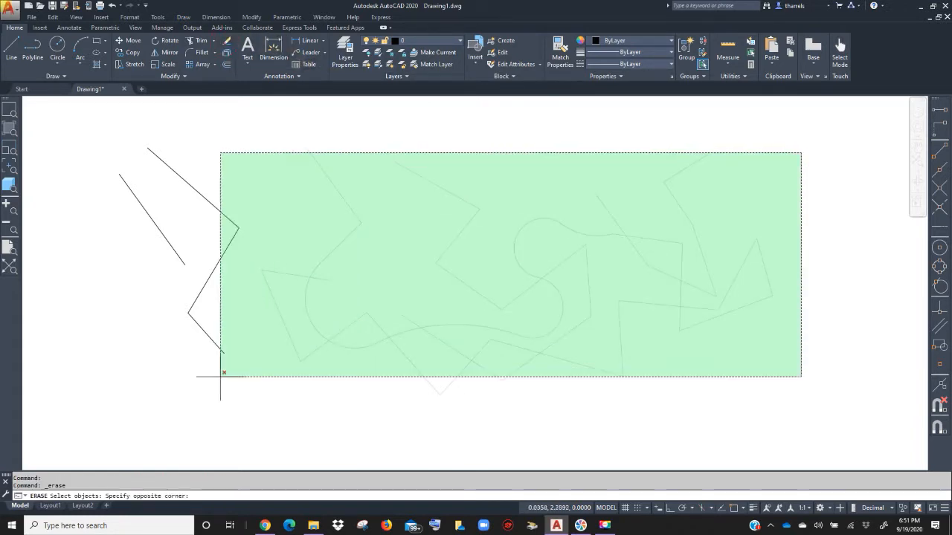
{"action": "left_click", "coordinate": [223, 373]}
{"action": "key", "text": "Return"}
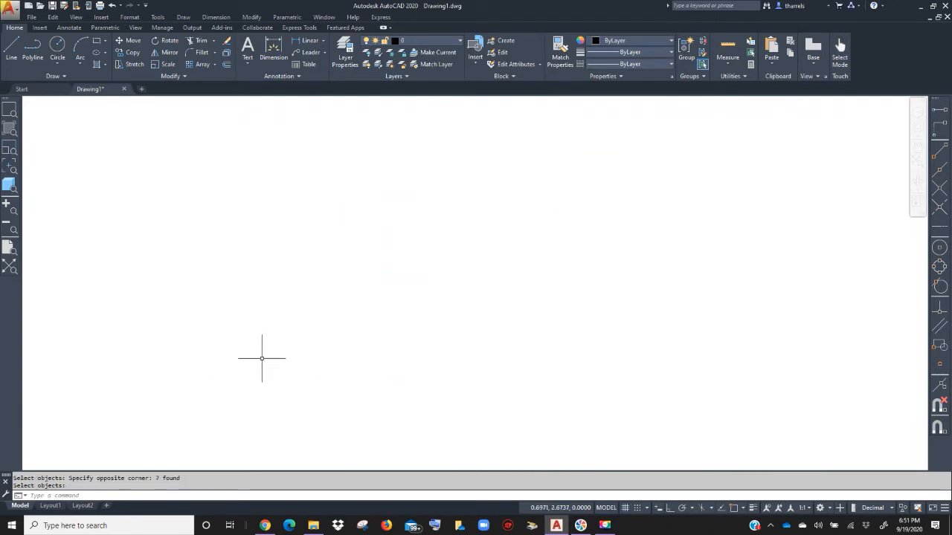
Draw a circle by center and radius in the upper middle of the empty drawing, with a radius of about 1.43.
{"action": "left_click", "coordinate": [58, 65]}
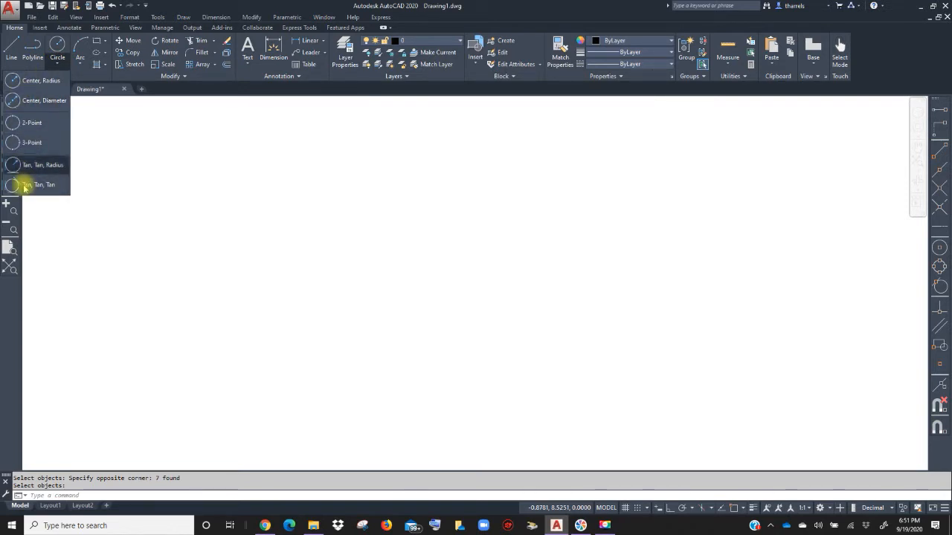
{"action": "left_click", "coordinate": [41, 82]}
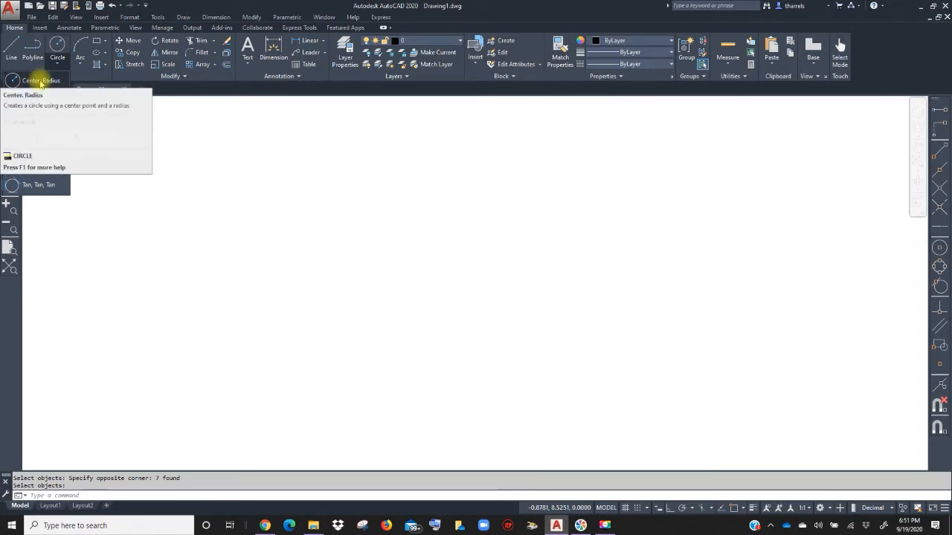
{"action": "left_click", "coordinate": [401, 256]}
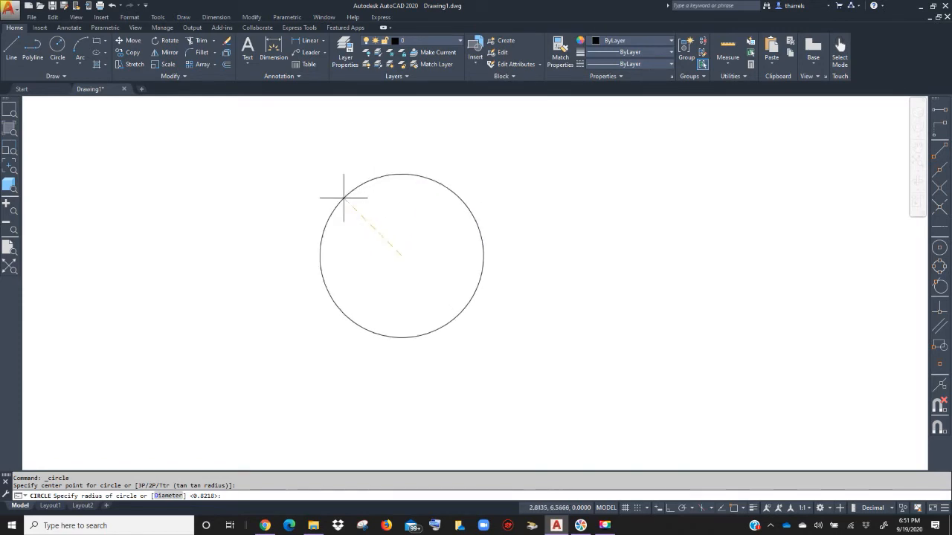
{"action": "left_click", "coordinate": [352, 223]}
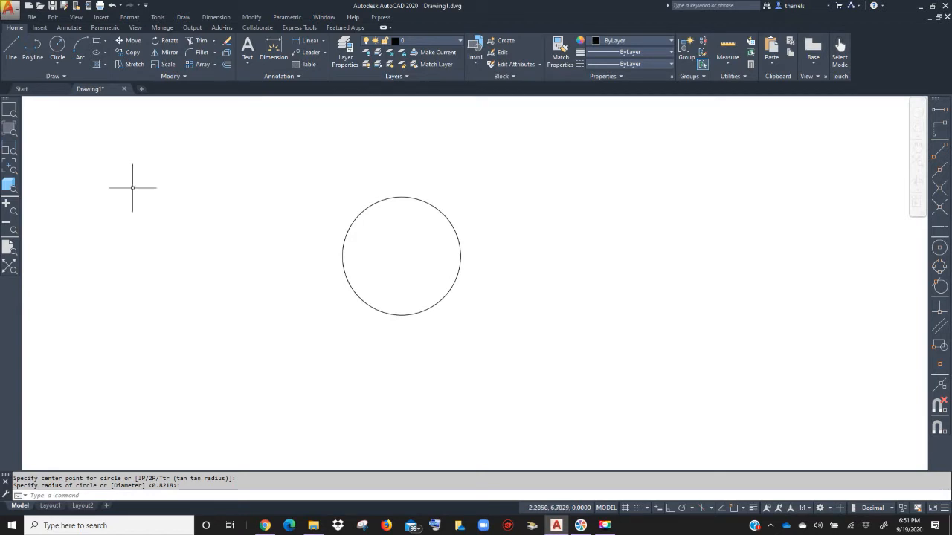
Draw a second circle to the right of the first one with a radius of 1-1/4.
{"action": "left_click", "coordinate": [58, 46]}
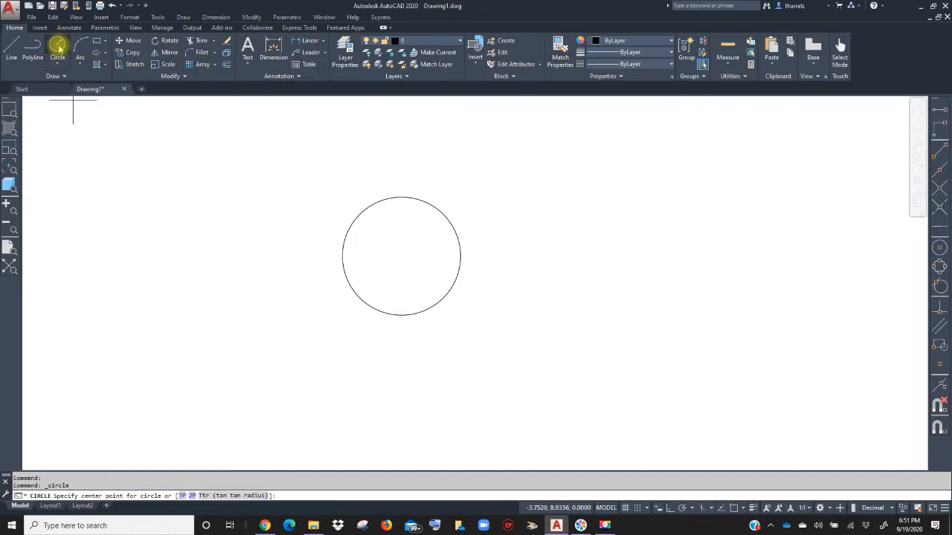
{"action": "left_click", "coordinate": [621, 221]}
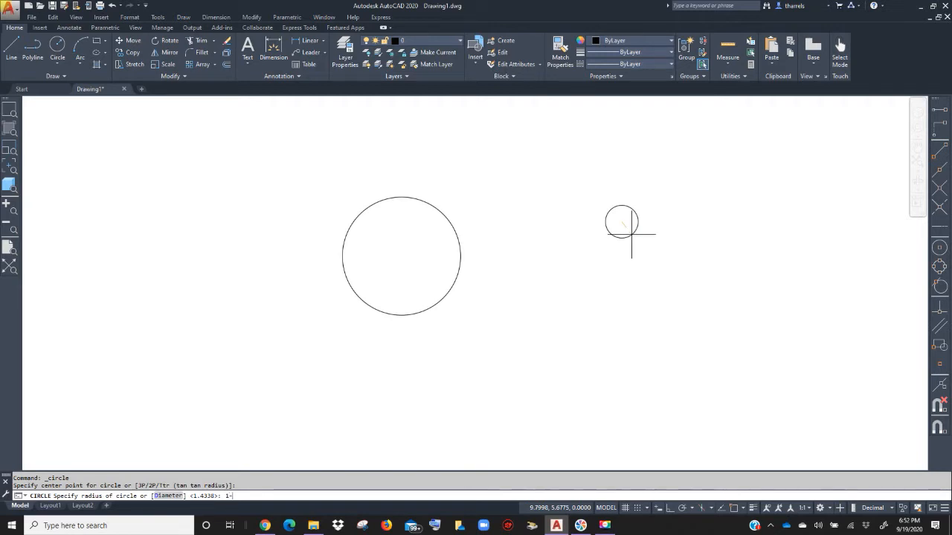
{"action": "type", "text": "/4"}
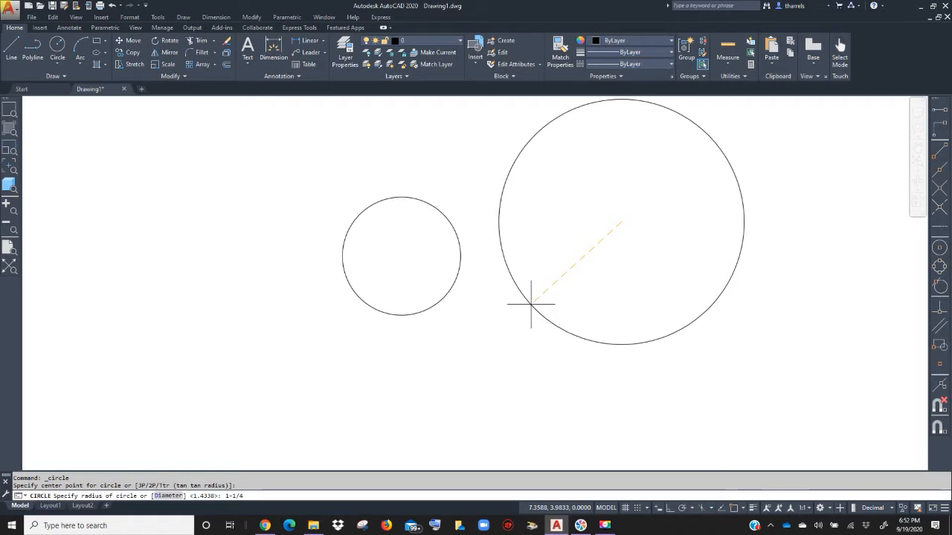
{"action": "key", "text": "Return"}
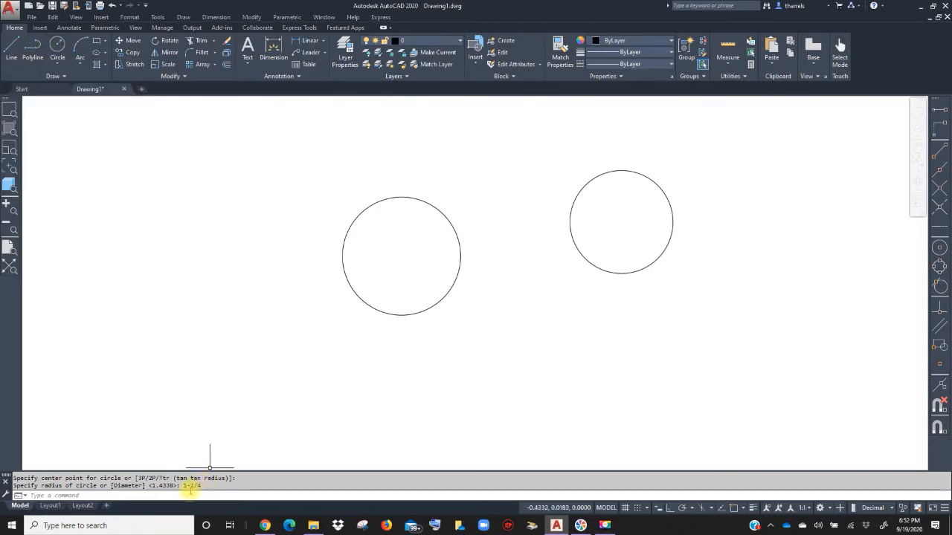
Draw a third circle centered to the right of the second one, entering 11/4 as its radius.
{"action": "left_click", "coordinate": [58, 47]}
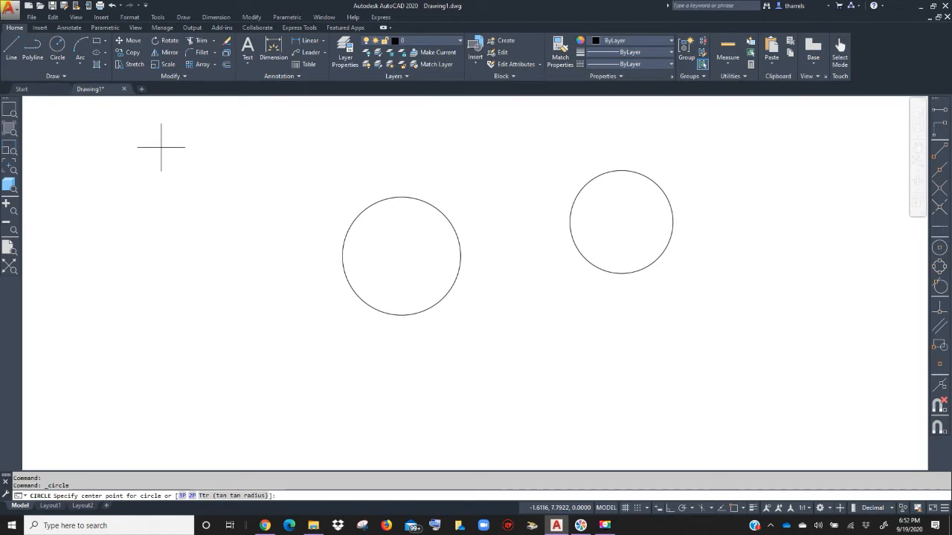
{"action": "left_click", "coordinate": [751, 217]}
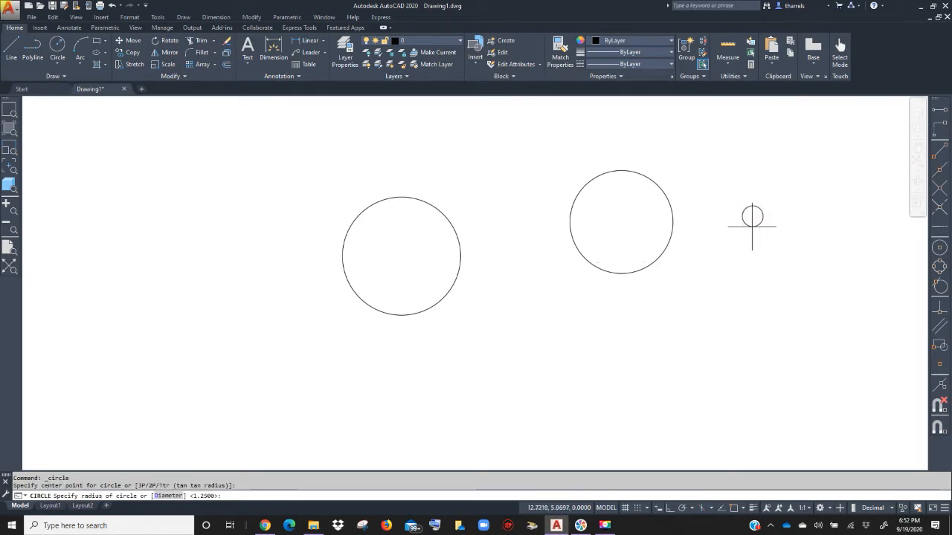
{"action": "type", "text": "1"}
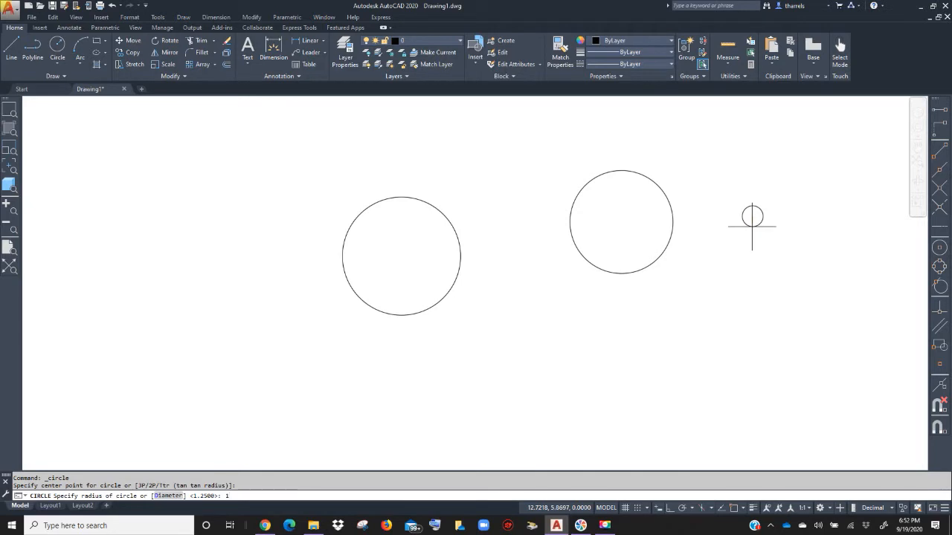
{"action": "type", "text": "1/4"}
{"action": "key", "text": "Return"}
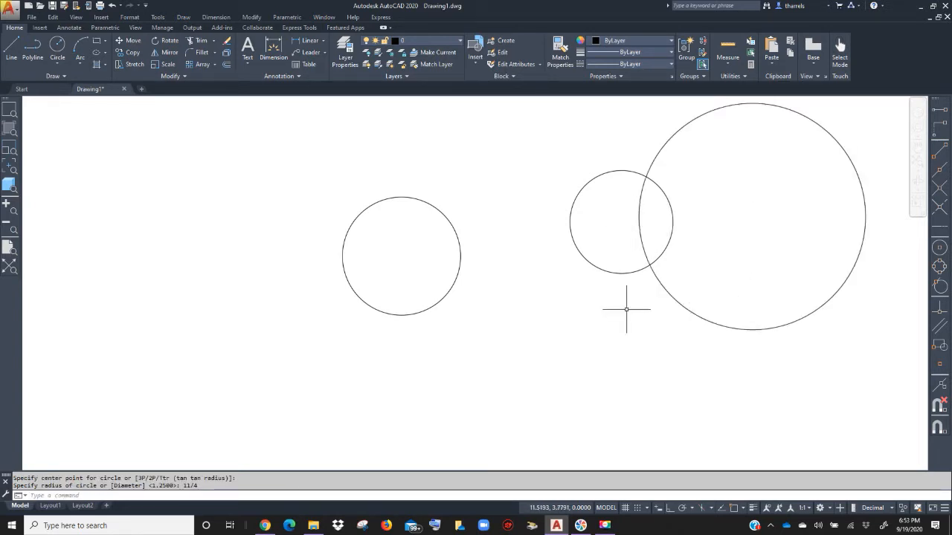
Draw a circle by center and diameter to the left of the first circle, with a diameter of about 3.2.
{"action": "left_click", "coordinate": [57, 64]}
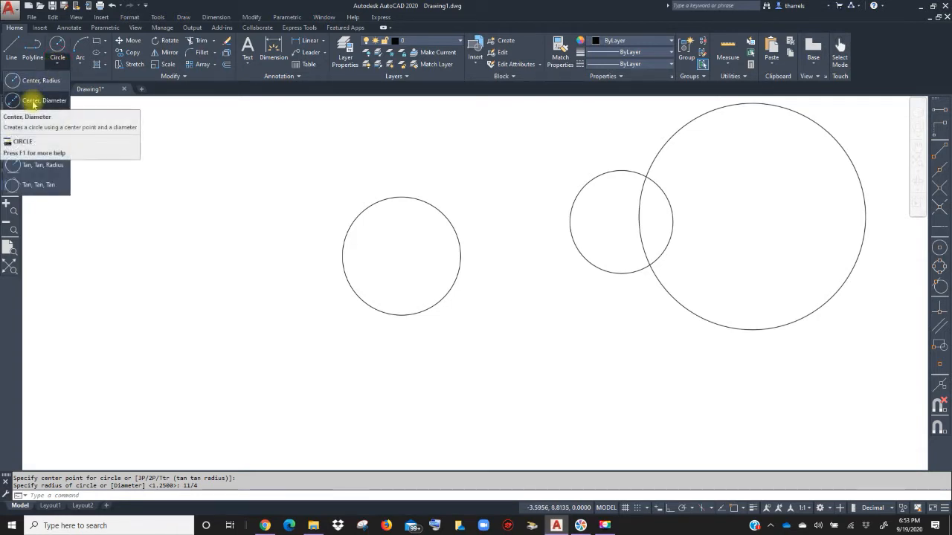
{"action": "left_click", "coordinate": [34, 102]}
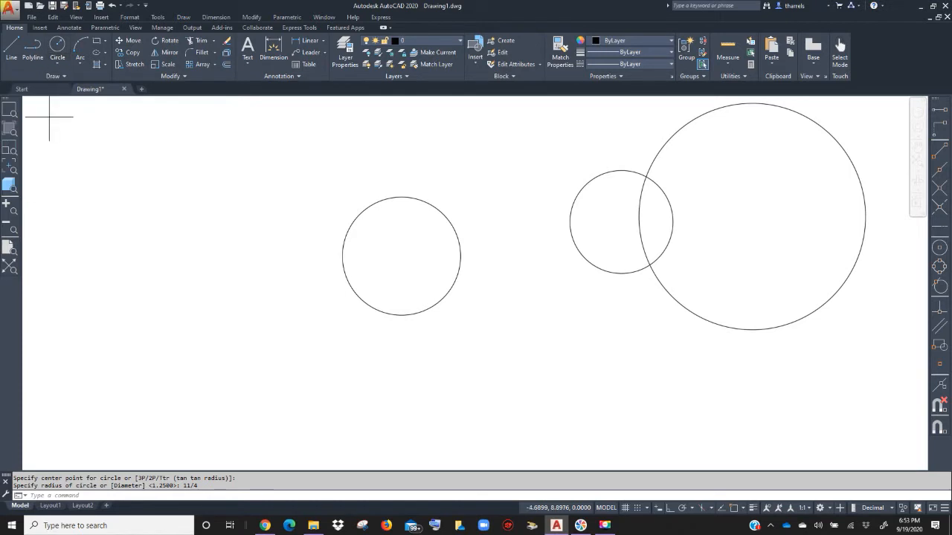
{"action": "left_click", "coordinate": [230, 253]}
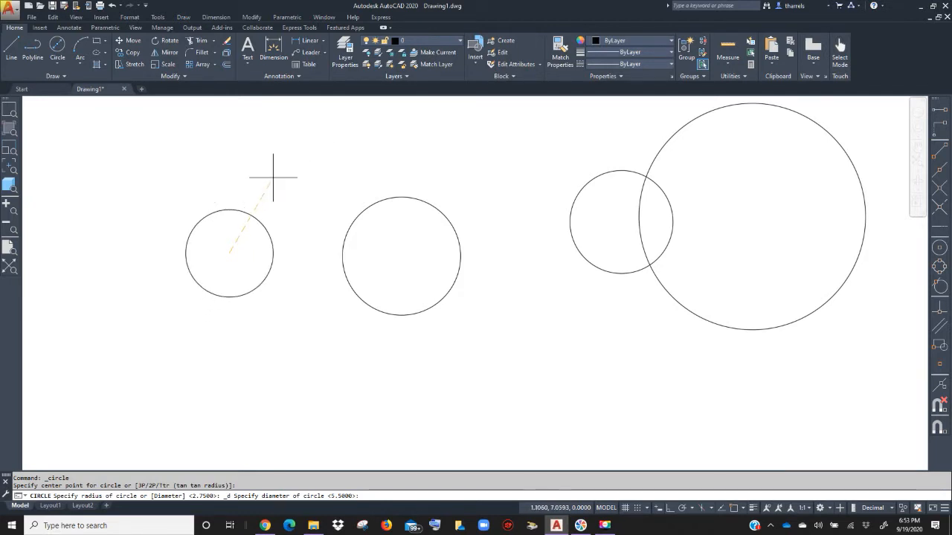
{"action": "left_click", "coordinate": [299, 140]}
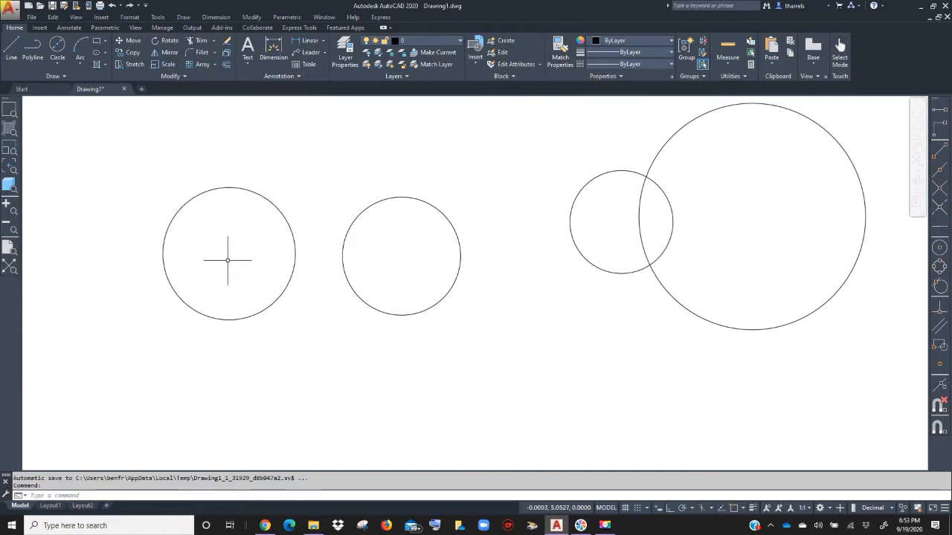
Draw a Tan, Tan, Radius circle of radius 3 touching the facing upper sides of the two left-hand circles.
{"action": "left_click", "coordinate": [58, 63]}
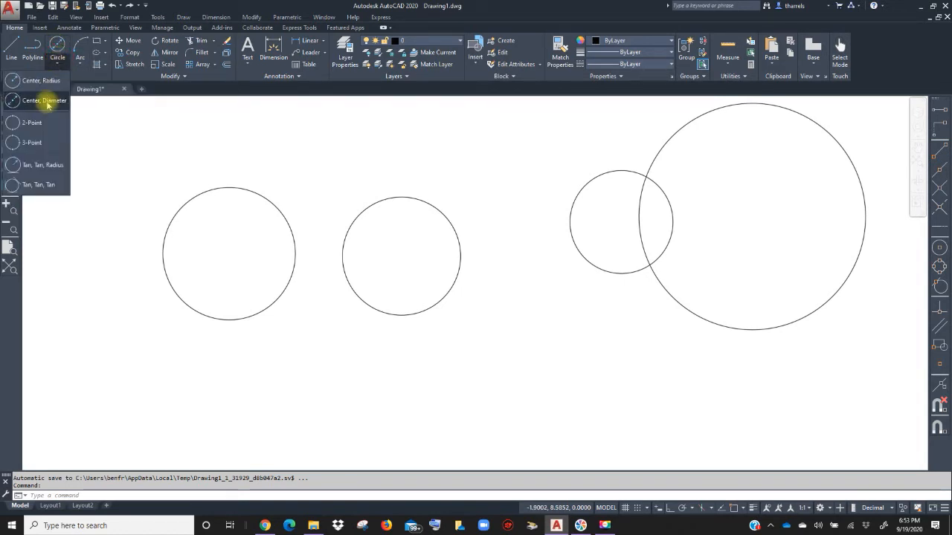
{"action": "left_click", "coordinate": [43, 165]}
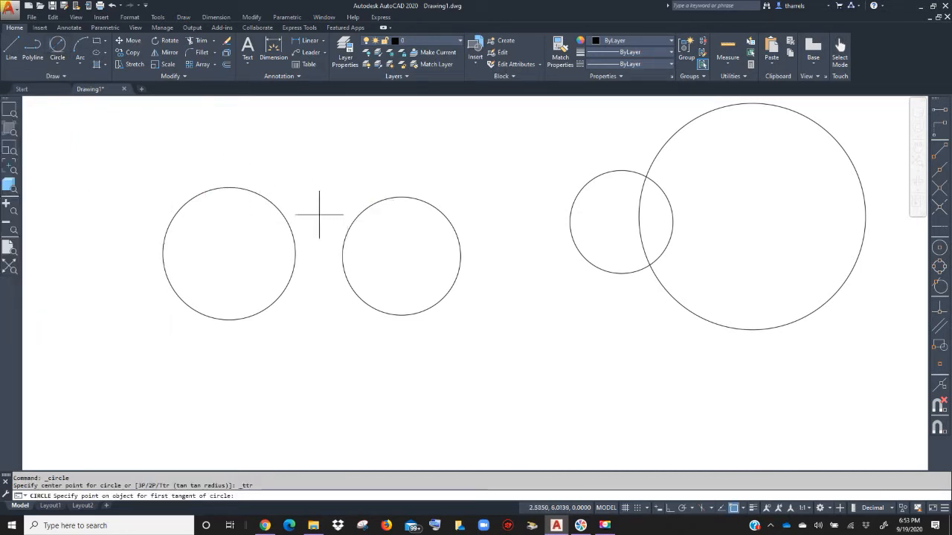
{"action": "left_click", "coordinate": [253, 191]}
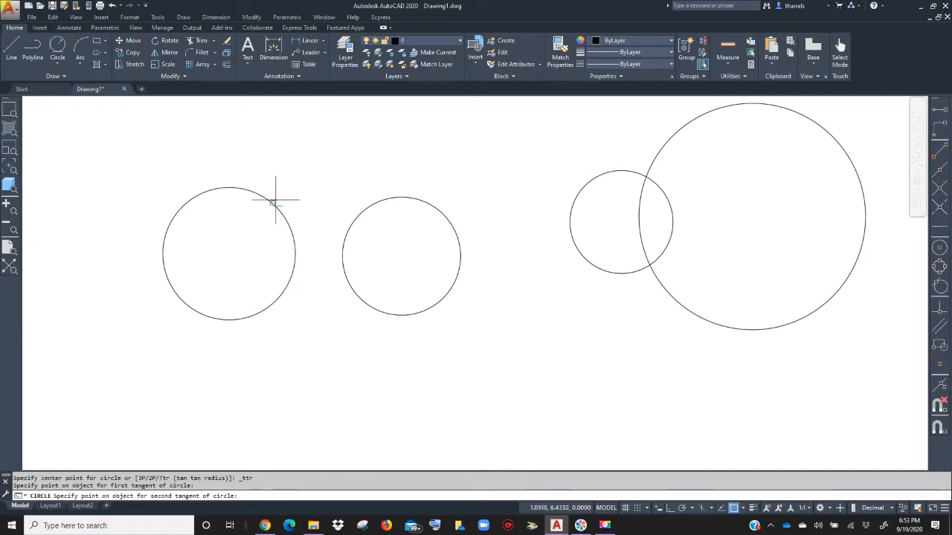
{"action": "left_click", "coordinate": [372, 200]}
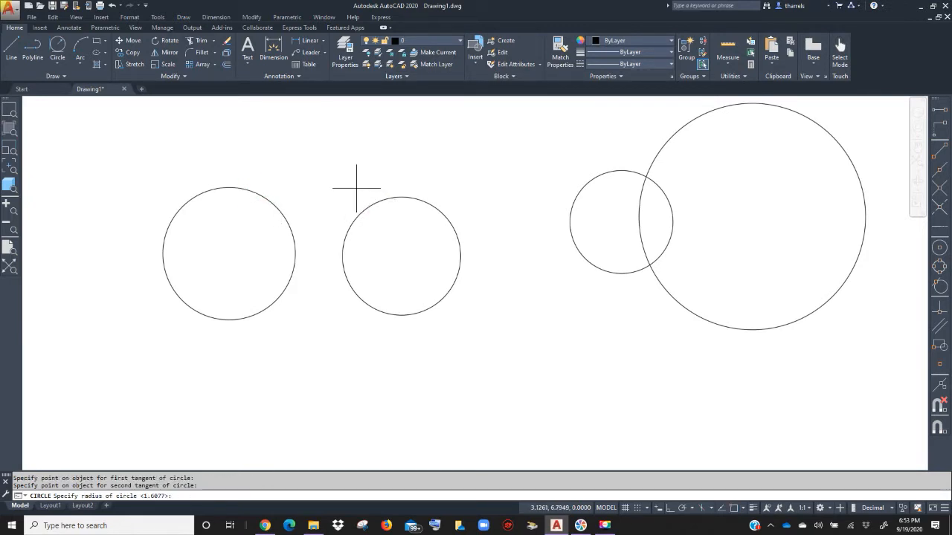
{"action": "type", "text": "3"}
{"action": "key", "text": "Return"}
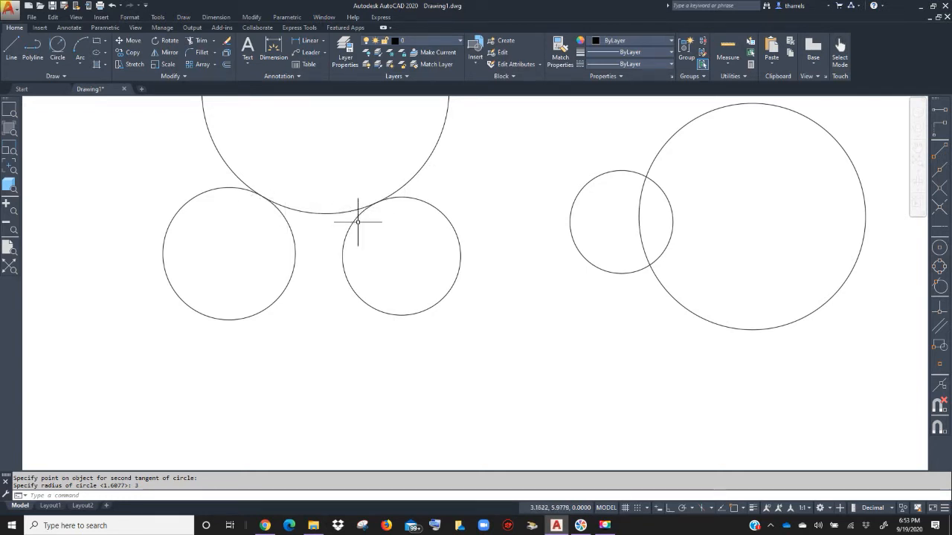
Draw another radius 3 Tan, Tan, Radius circle, choosing tangent points on the outer sides of the two left-hand circles.
{"action": "left_click", "coordinate": [57, 45]}
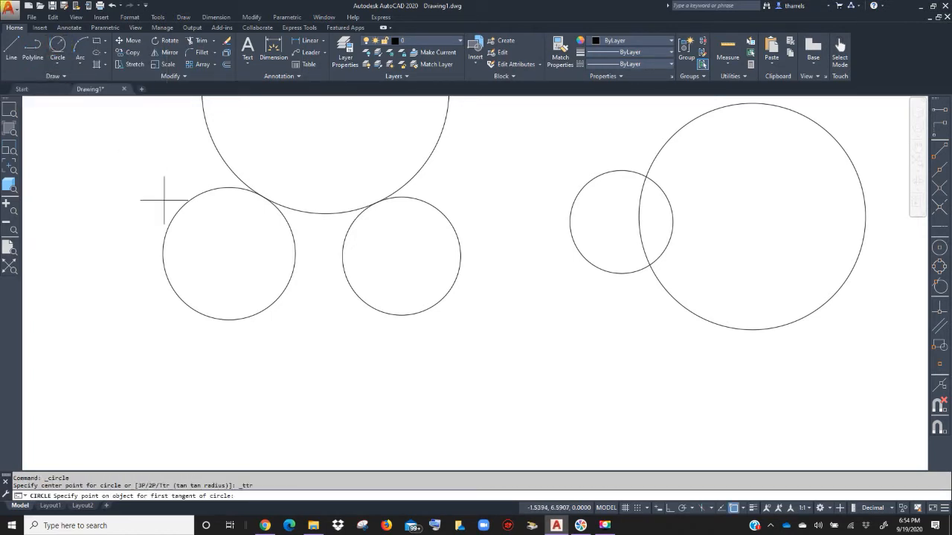
{"action": "left_click", "coordinate": [166, 226]}
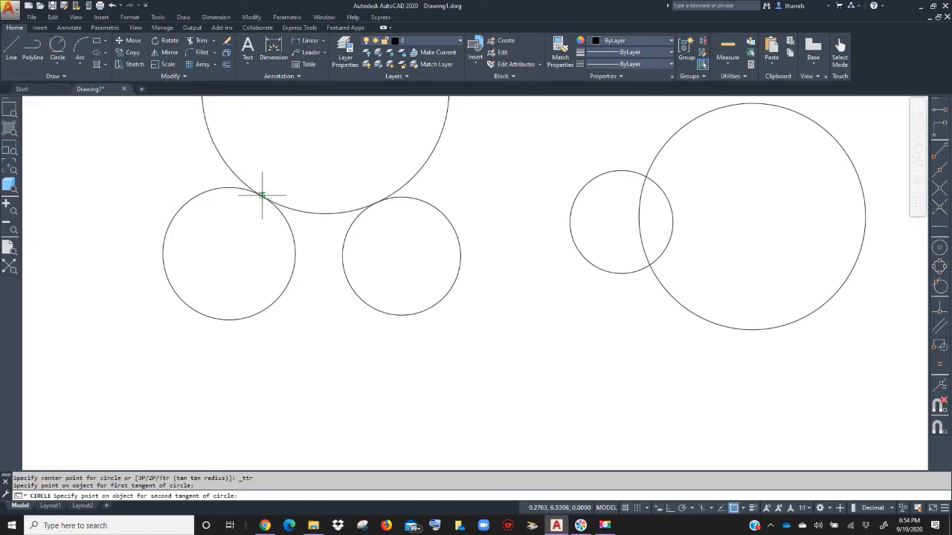
{"action": "left_click", "coordinate": [450, 220]}
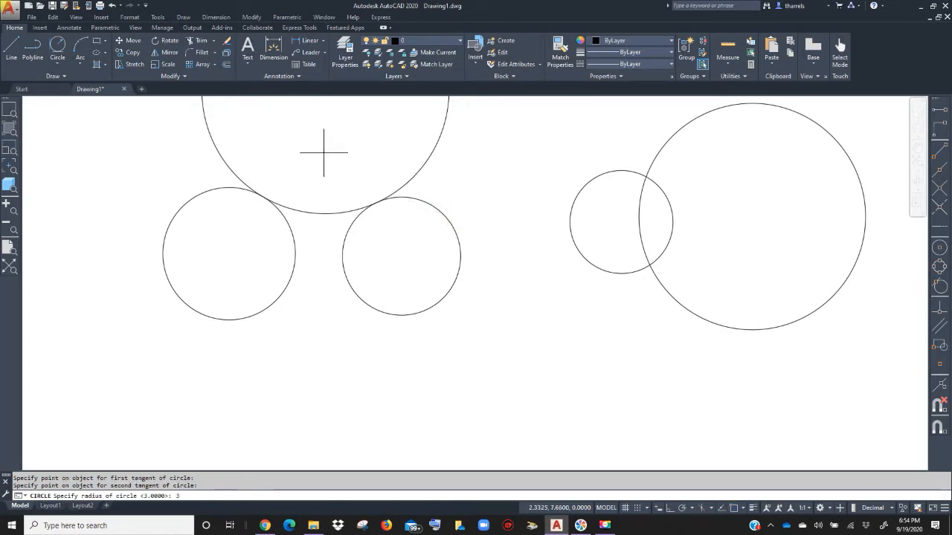
{"action": "key", "text": "Return"}
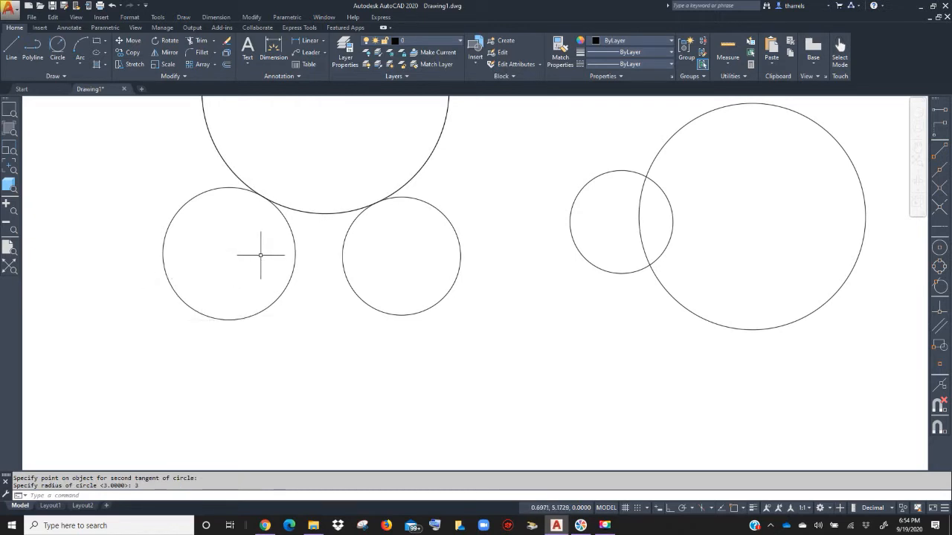
{"action": "scroll", "coordinate": [245, 223], "scroll_direction": "down", "scroll_amount": 2}
{"action": "scroll", "coordinate": [242, 221], "scroll_direction": "up", "scroll_amount": 2}
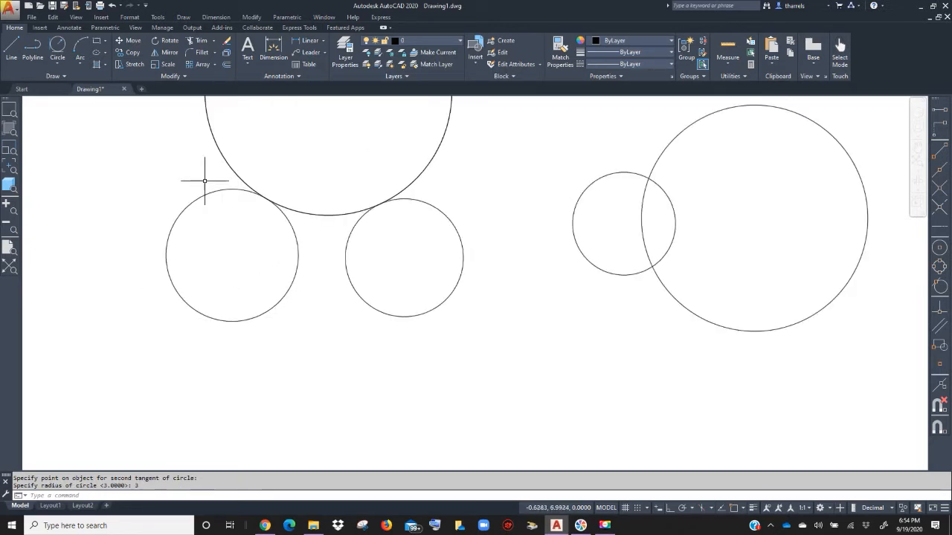
Draw a Tan, Tan, Radius circle of radius 6 from tangent points on the outer upper sides of the two left-hand circles.
{"action": "left_click", "coordinate": [57, 46]}
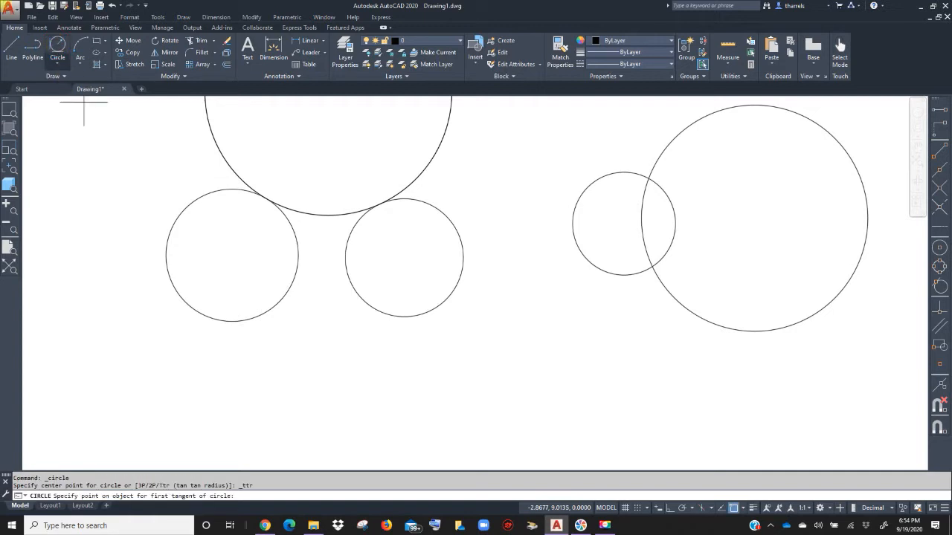
{"action": "left_click", "coordinate": [174, 216]}
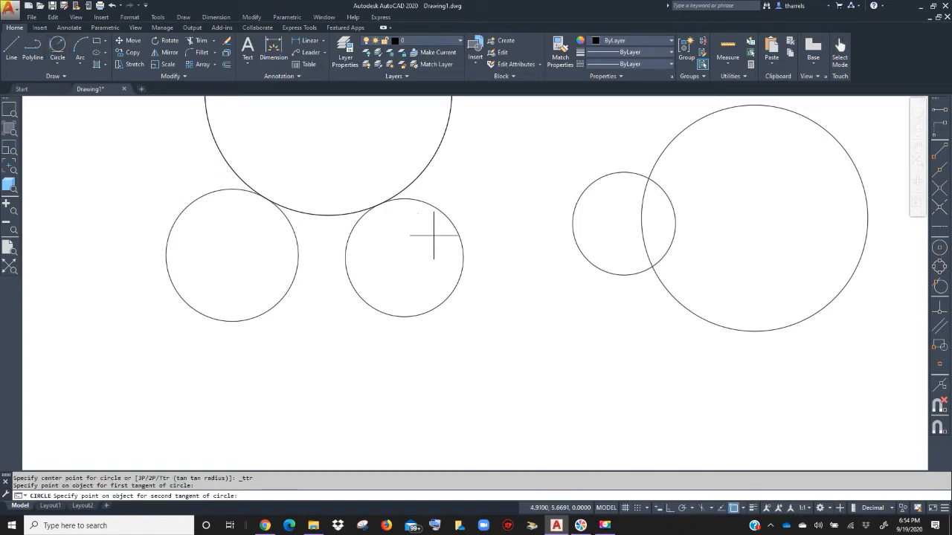
{"action": "left_click", "coordinate": [445, 224]}
{"action": "type", "text": "6"}
{"action": "key", "text": "Return"}
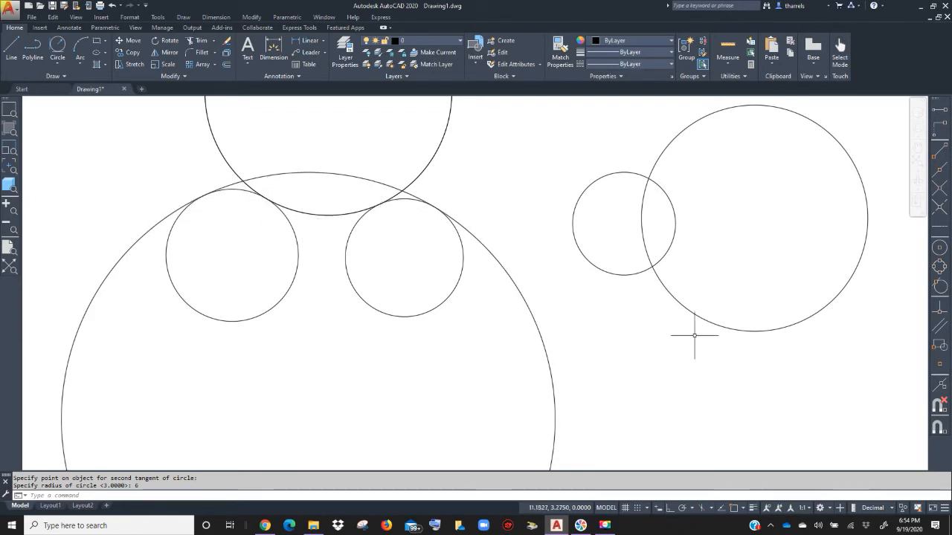
Erase all the circles in the drawing using one crossing selection.
{"action": "left_click", "coordinate": [797, 371]}
{"action": "left_click", "coordinate": [147, 144]}
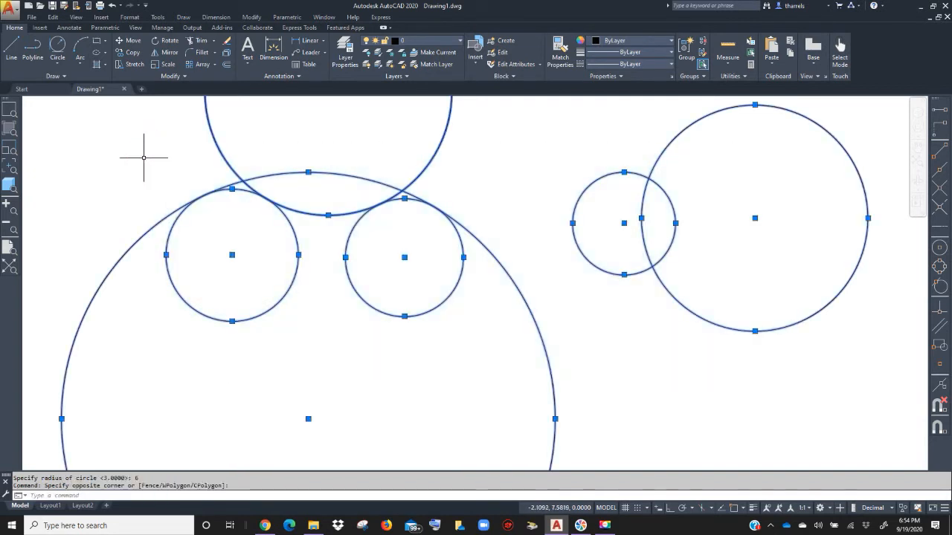
{"action": "key", "text": "Delete"}
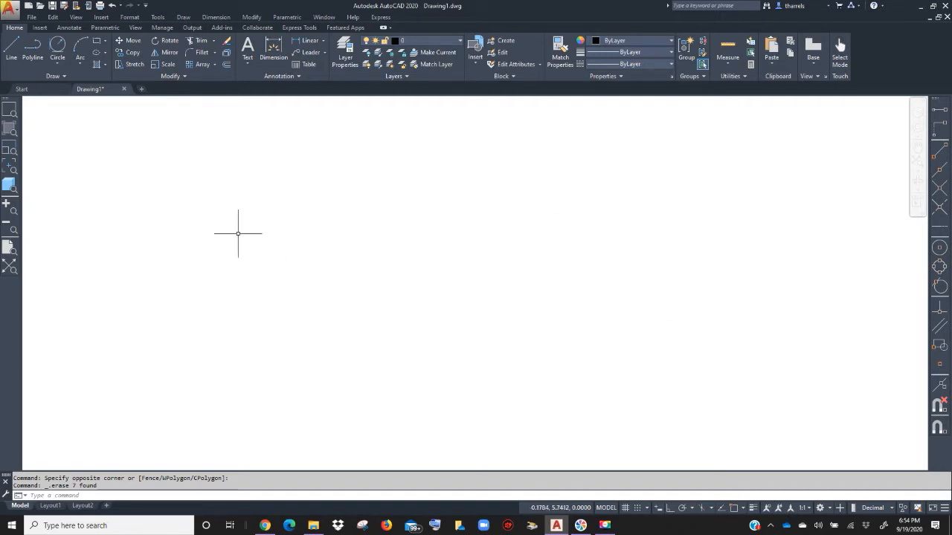
Draw a freehand 3-Point arc in the upper middle of the drawing, bowing downward between its left start and right end.
{"action": "left_click", "coordinate": [80, 64]}
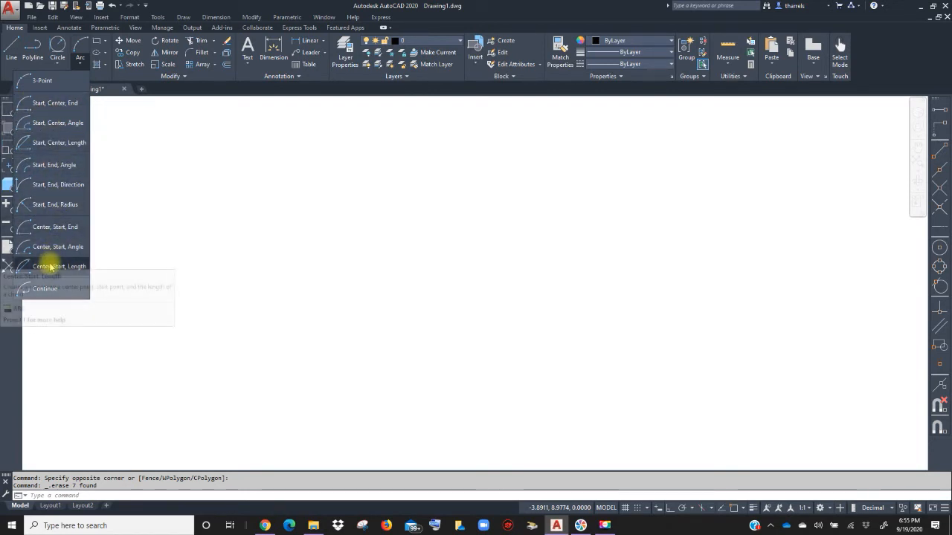
{"action": "left_click", "coordinate": [38, 82]}
{"action": "left_click", "coordinate": [243, 229]}
{"action": "left_click", "coordinate": [488, 238]}
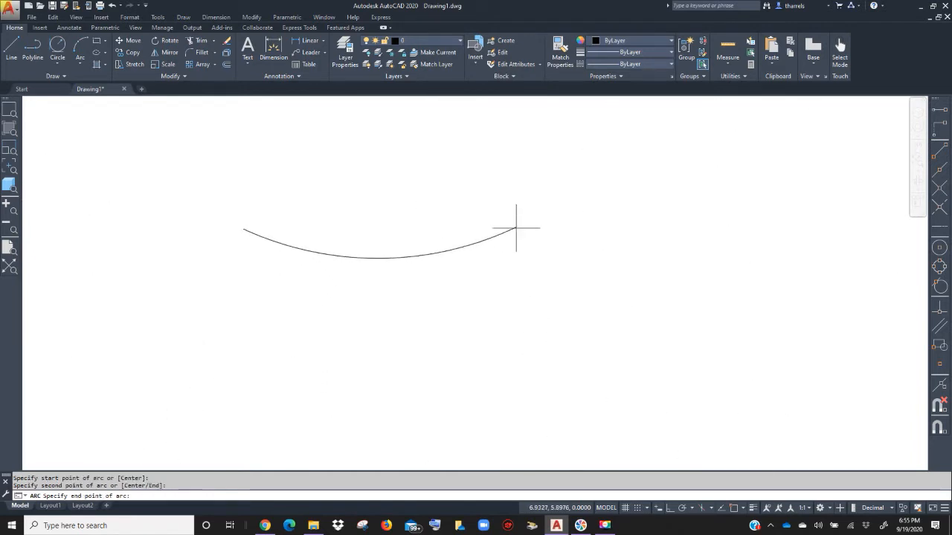
{"action": "left_click", "coordinate": [504, 195]}
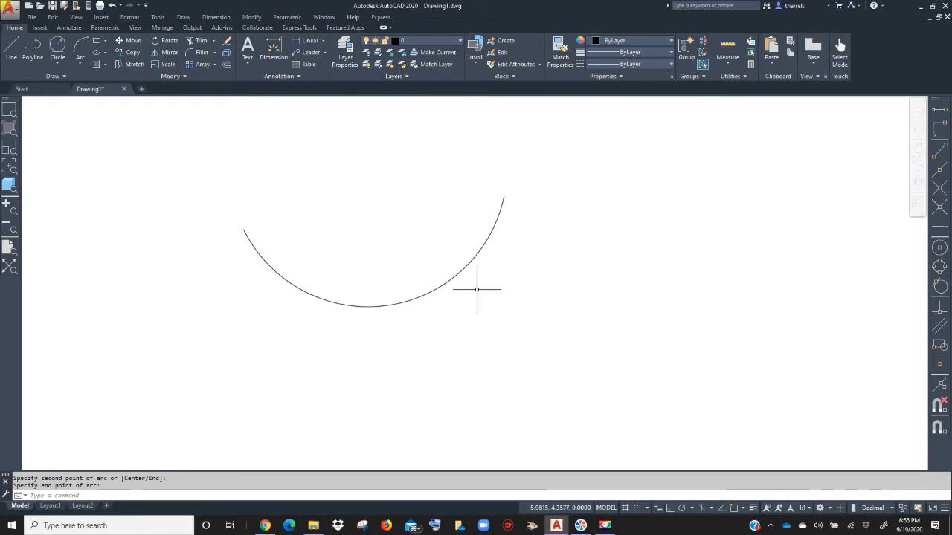
{"action": "left_click", "coordinate": [106, 43]}
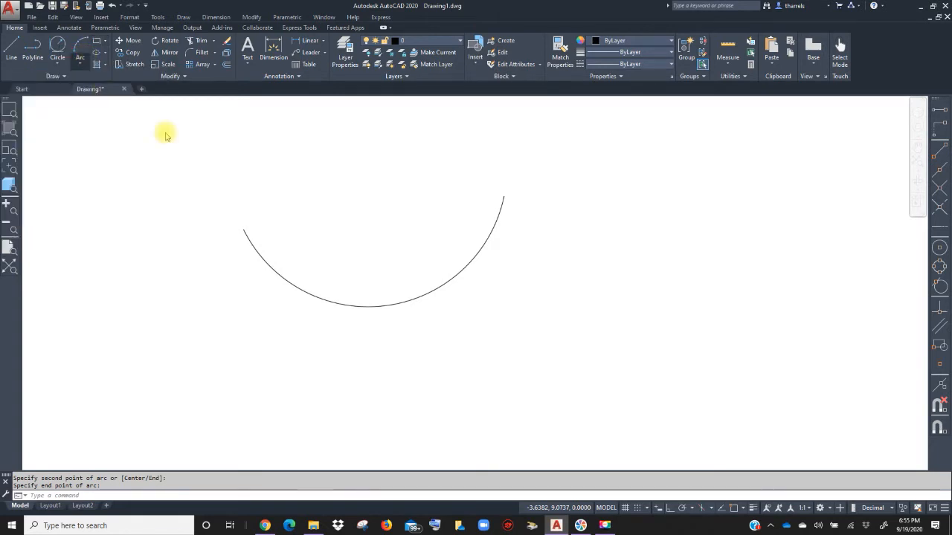
Draw two freehand rectangles beside the arc: a larger one to its right and a narrower, upright one to its left.
{"action": "left_click", "coordinate": [550, 172]}
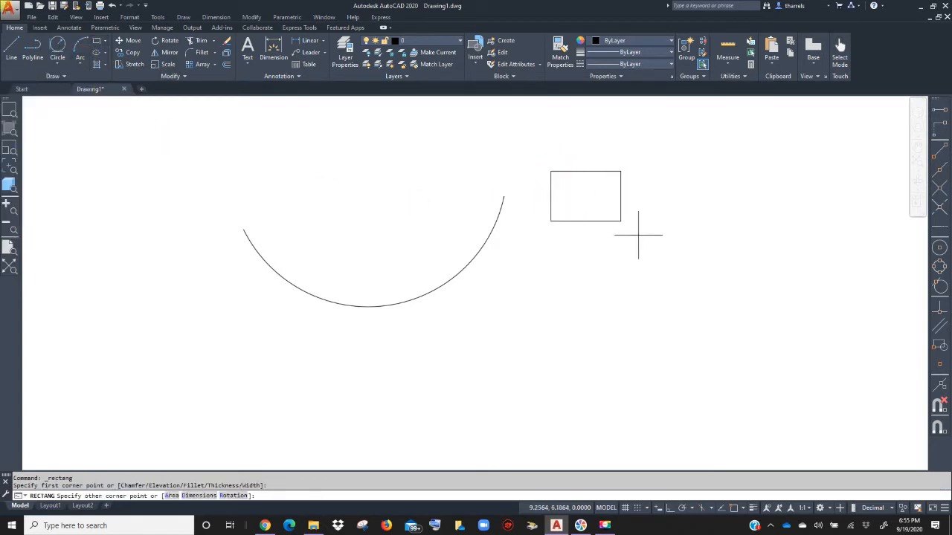
{"action": "left_click", "coordinate": [711, 309]}
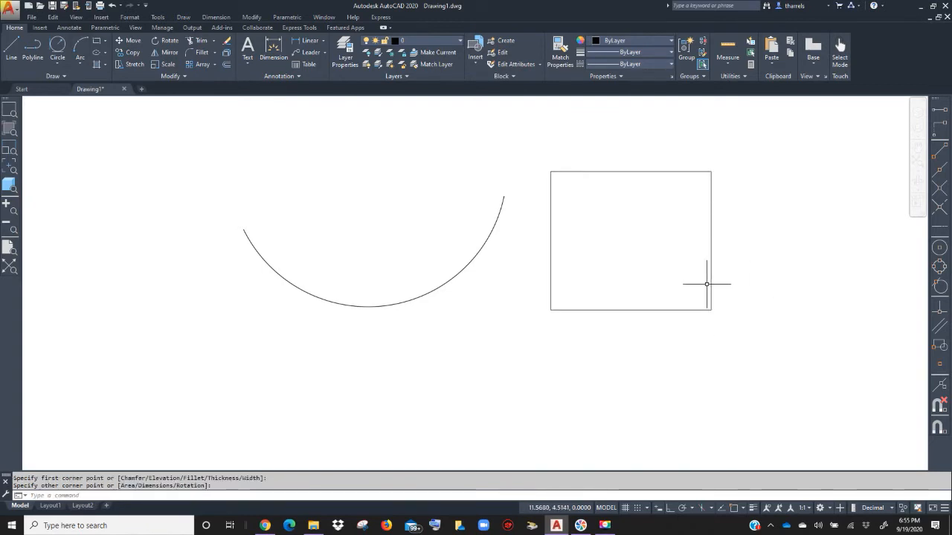
{"action": "left_click", "coordinate": [97, 42]}
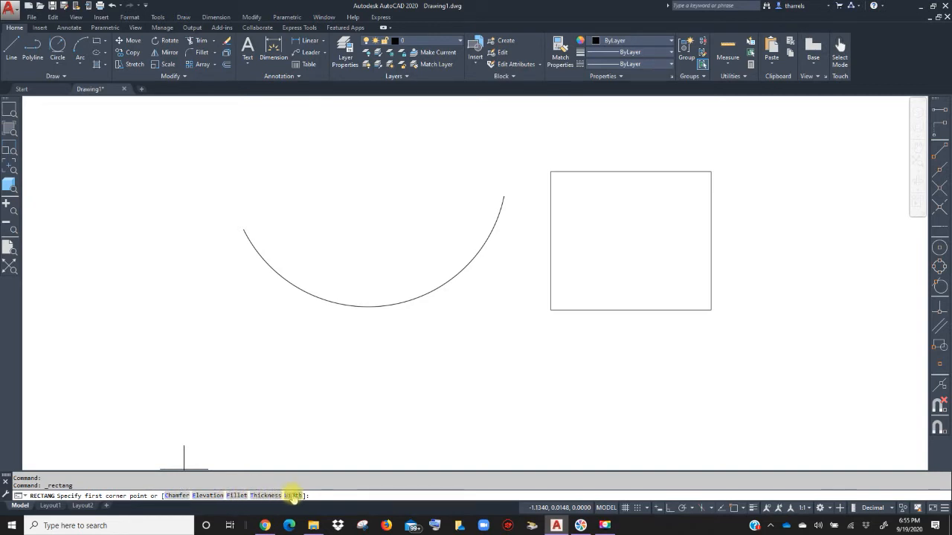
{"action": "left_click", "coordinate": [106, 214]}
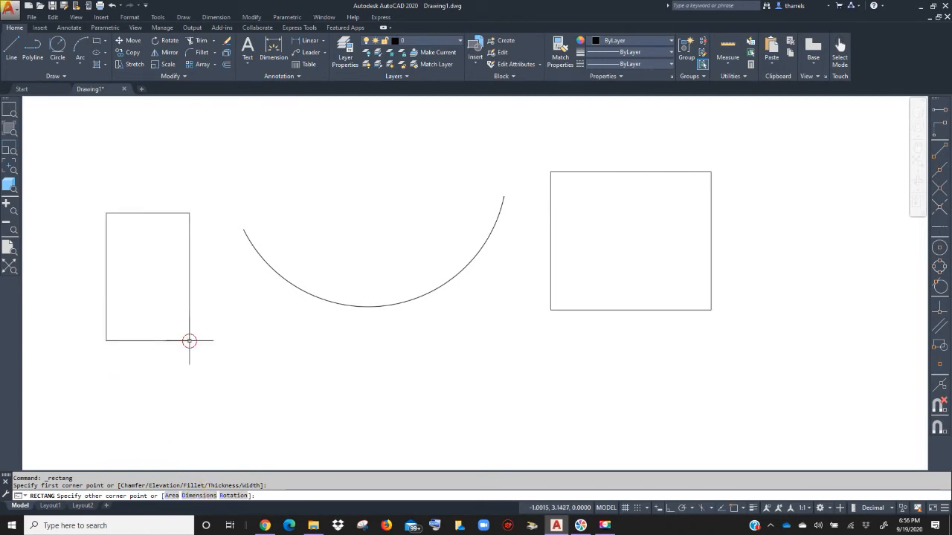
{"action": "left_click", "coordinate": [189, 341]}
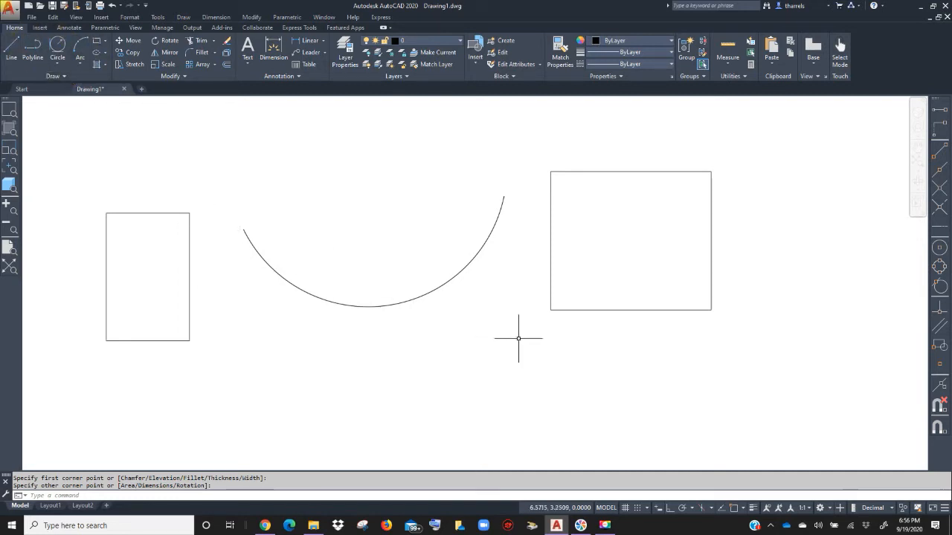
Erase the arc and both rectangles using one crossing selection.
{"action": "left_click", "coordinate": [691, 366]}
{"action": "left_click", "coordinate": [145, 187]}
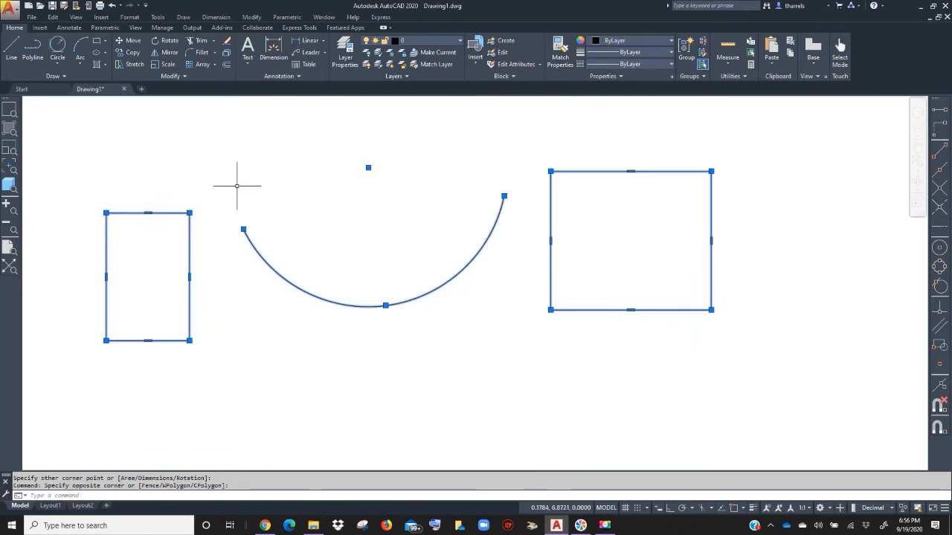
{"action": "right_click", "coordinate": [260, 216]}
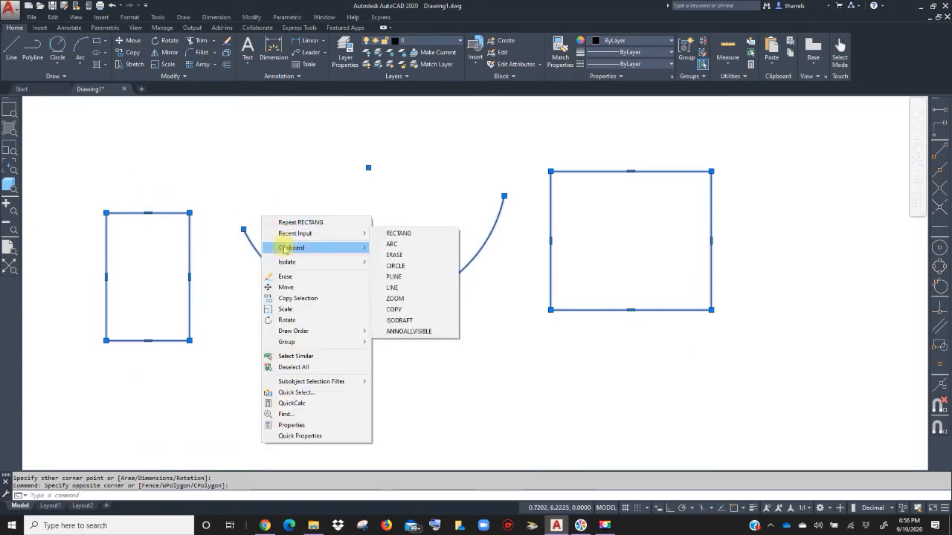
{"action": "left_click", "coordinate": [284, 277]}
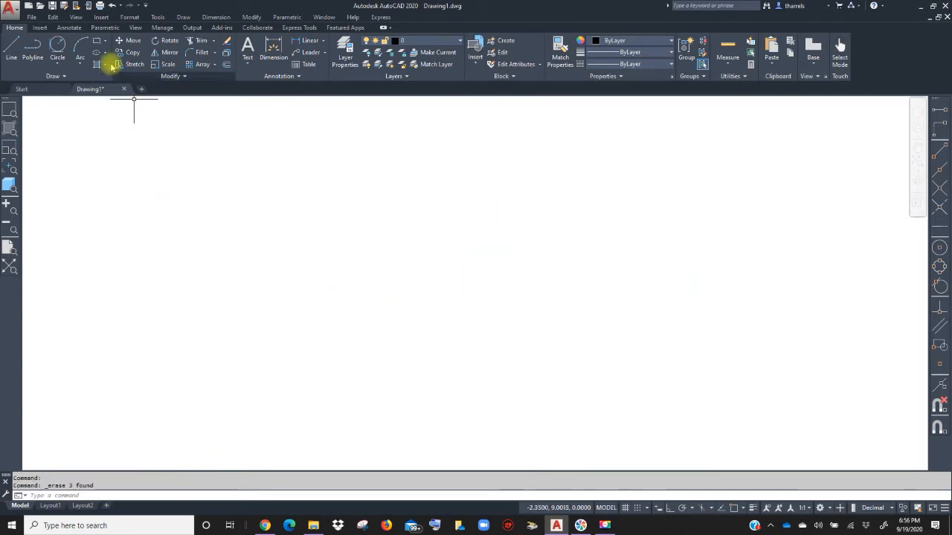
Draw a tilted 4-sided polygon circumscribed about a circle in the middle of the drawing, setting its radius freehand.
{"action": "left_click", "coordinate": [105, 41]}
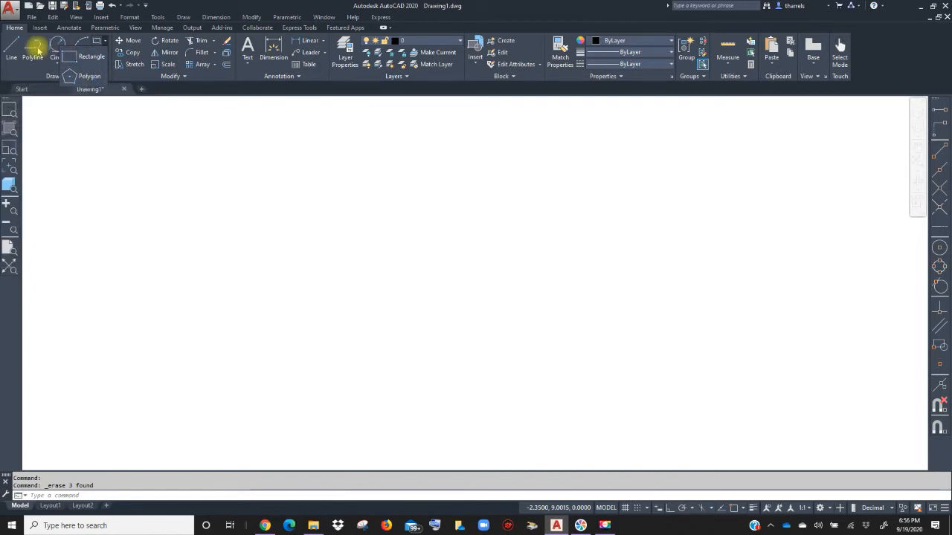
{"action": "left_click", "coordinate": [88, 77]}
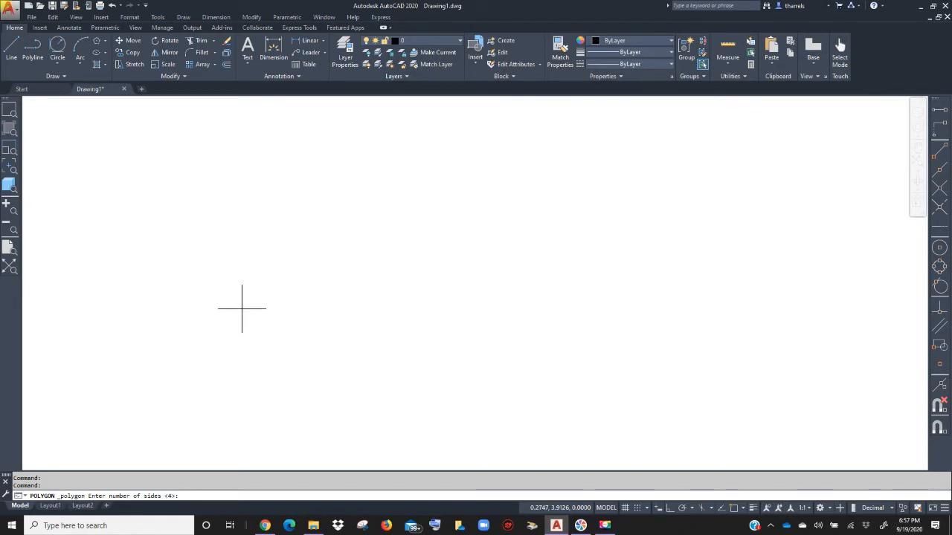
{"action": "key", "text": "Return"}
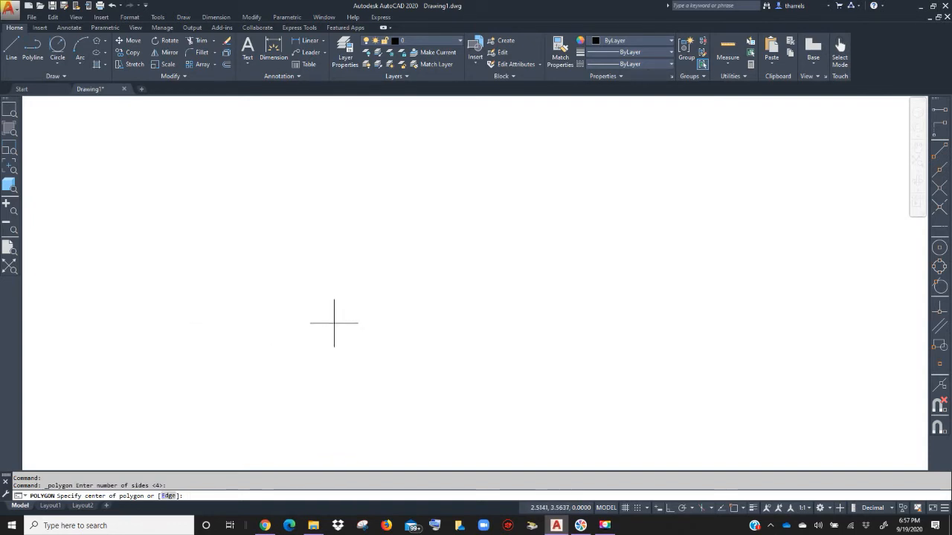
{"action": "left_click", "coordinate": [425, 285]}
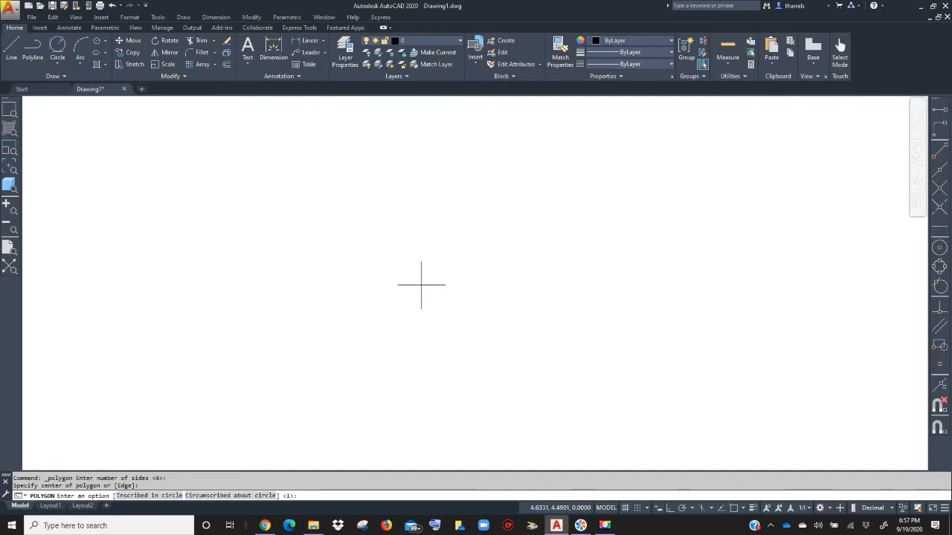
{"action": "right_click", "coordinate": [422, 289]}
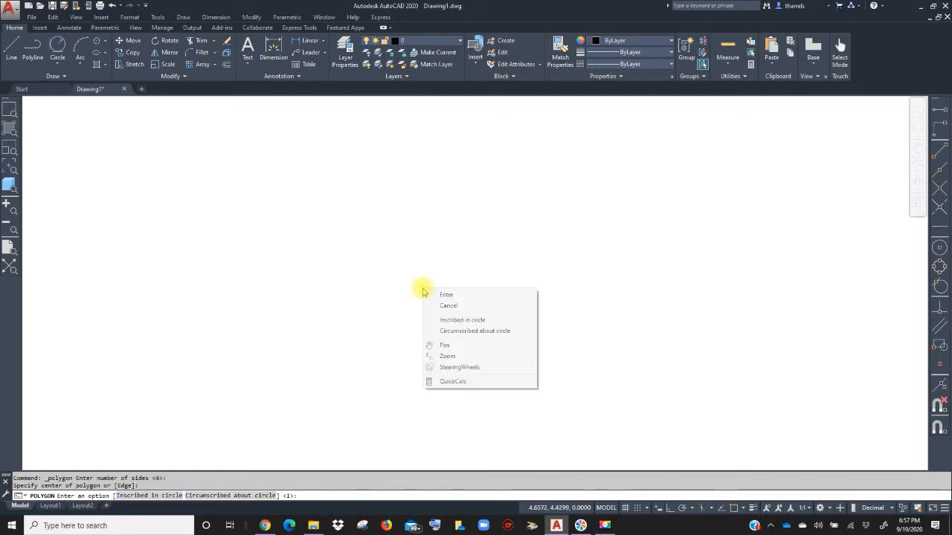
{"action": "left_click", "coordinate": [448, 332]}
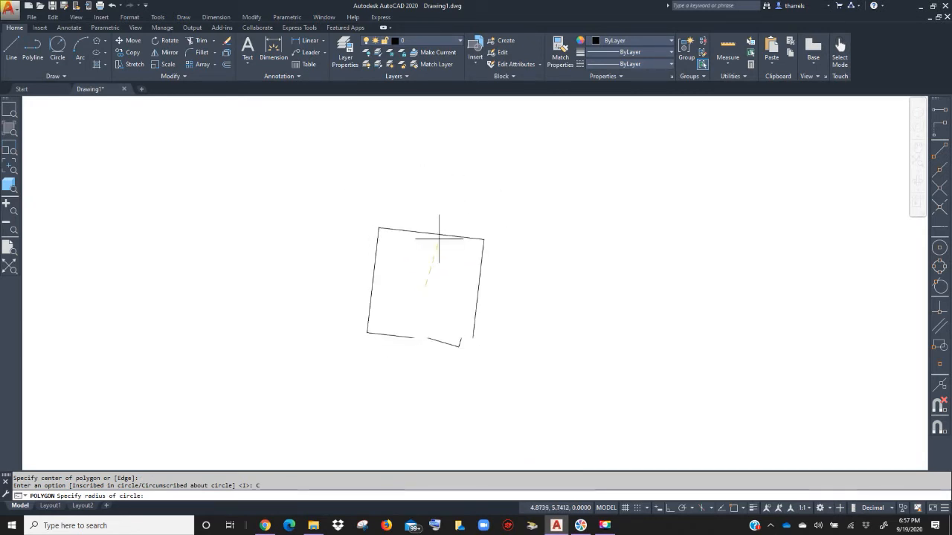
{"action": "left_click", "coordinate": [487, 262]}
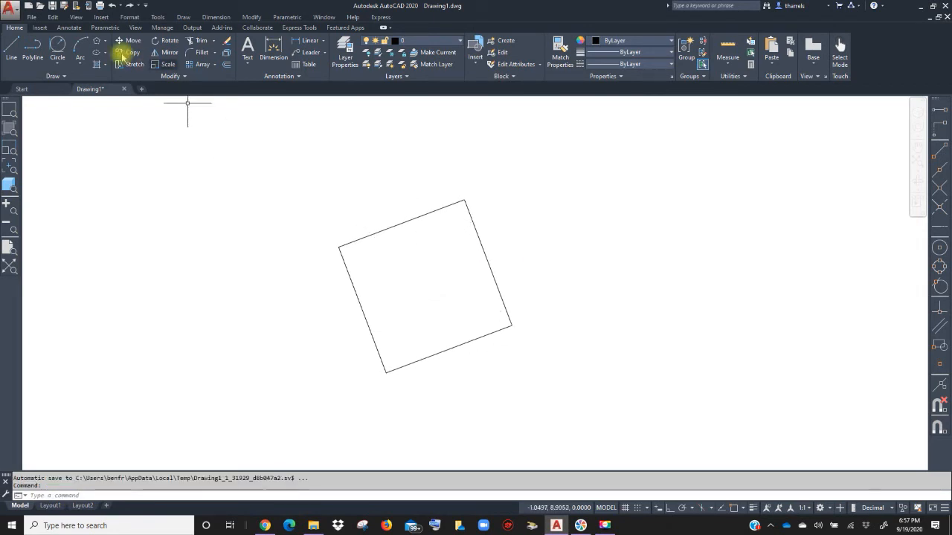
Draw a small 8-sided polygon circumscribed about a circle, left of the tilted square.
{"action": "left_click", "coordinate": [97, 43]}
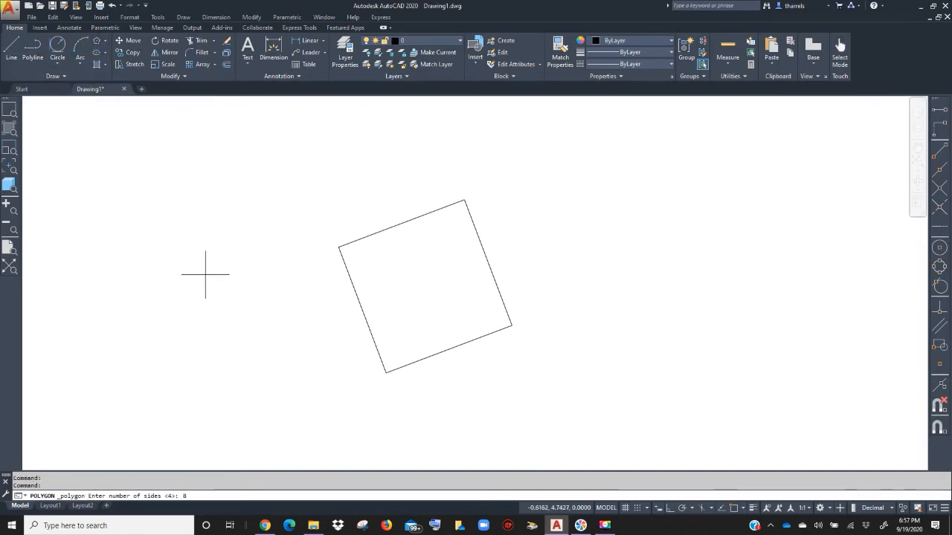
{"action": "key", "text": "Return"}
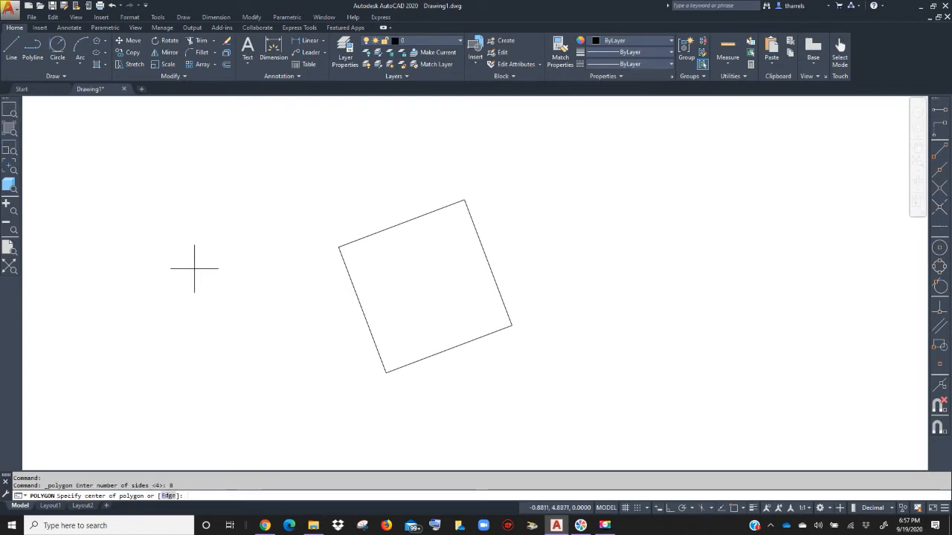
{"action": "left_click", "coordinate": [240, 269]}
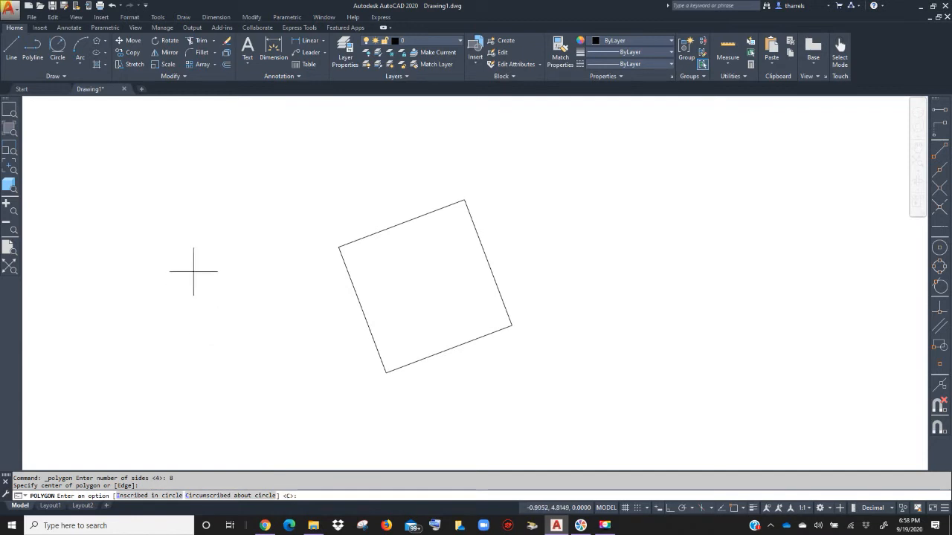
{"action": "key", "text": "Return"}
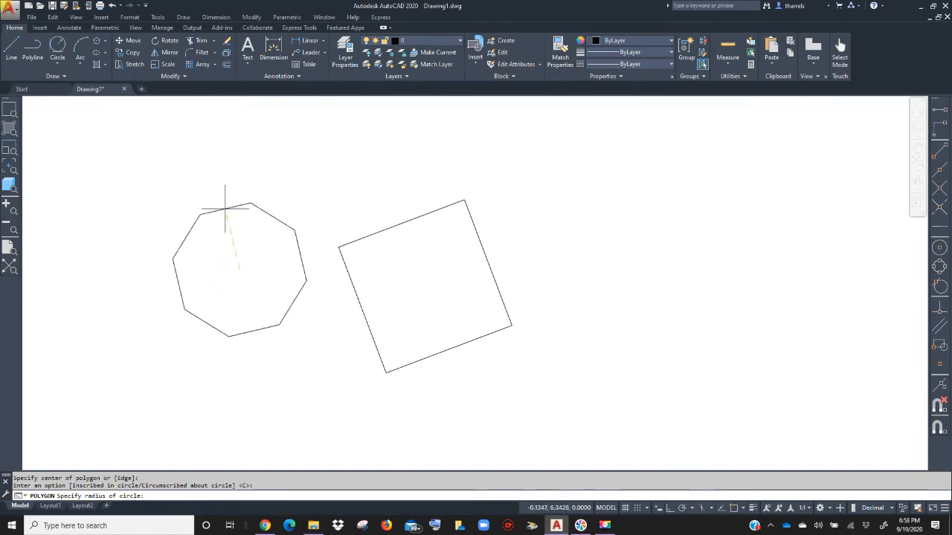
{"action": "left_click", "coordinate": [230, 245]}
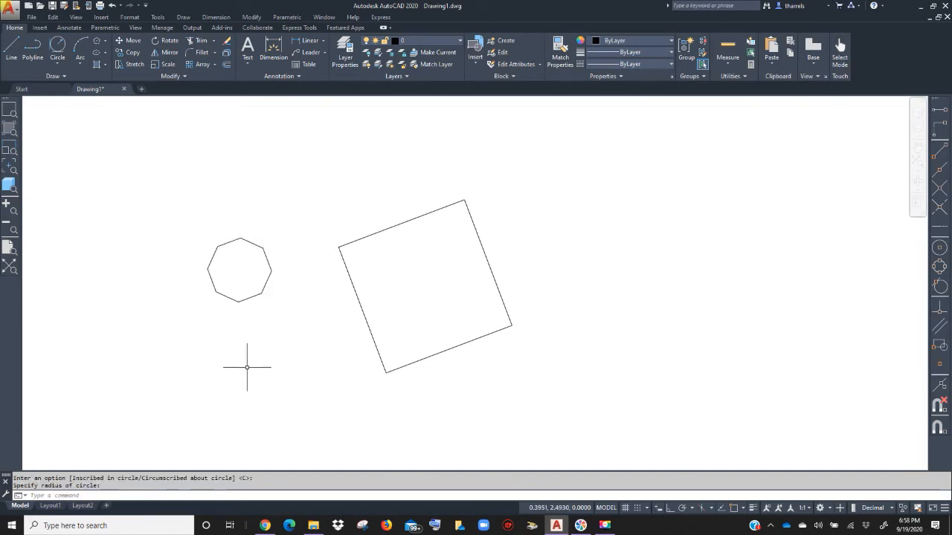
Erase the square and the octagon using one crossing selection.
{"action": "left_click", "coordinate": [556, 387]}
{"action": "left_click", "coordinate": [185, 203]}
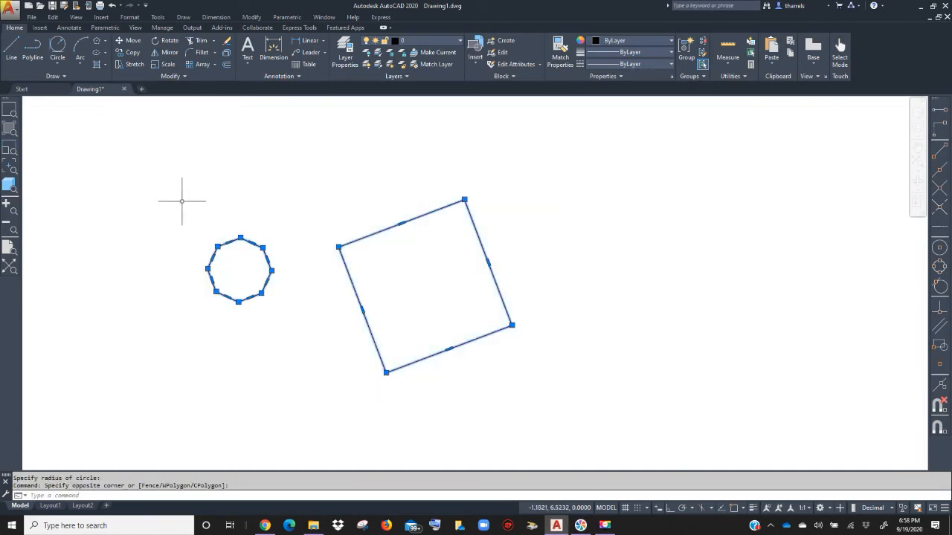
{"action": "key", "text": "Delete"}
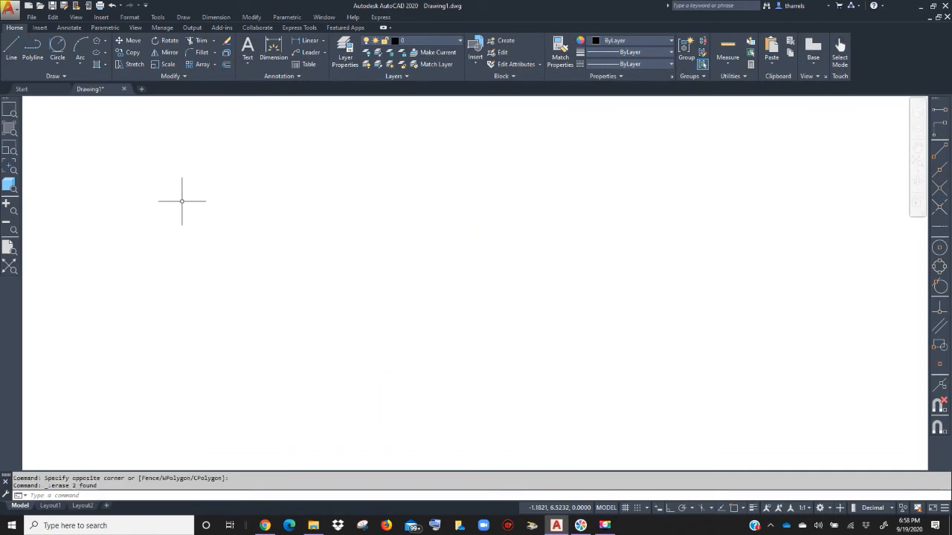
Draw a wide horizontal ellipse in the left part of the drawing with the Center method, setting both axes freehand.
{"action": "left_click", "coordinate": [105, 53]}
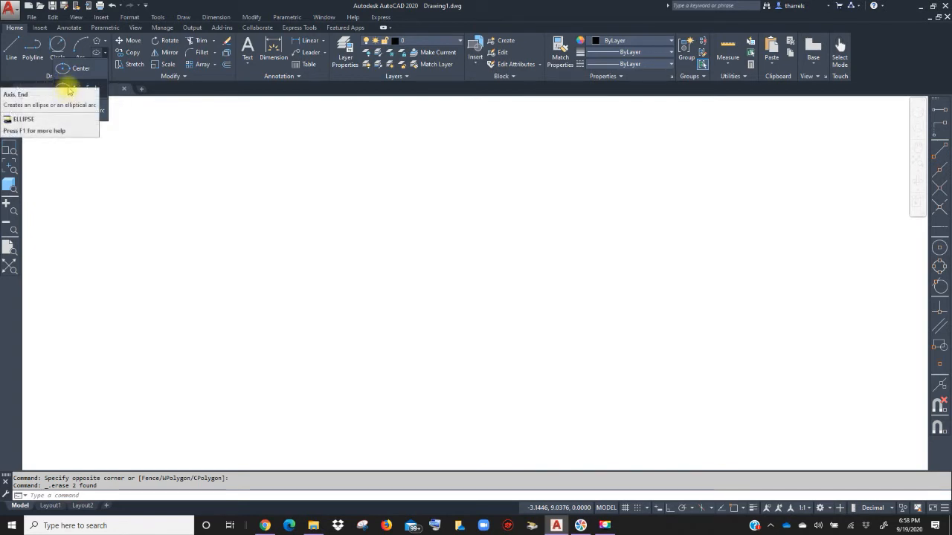
{"action": "left_click", "coordinate": [73, 67]}
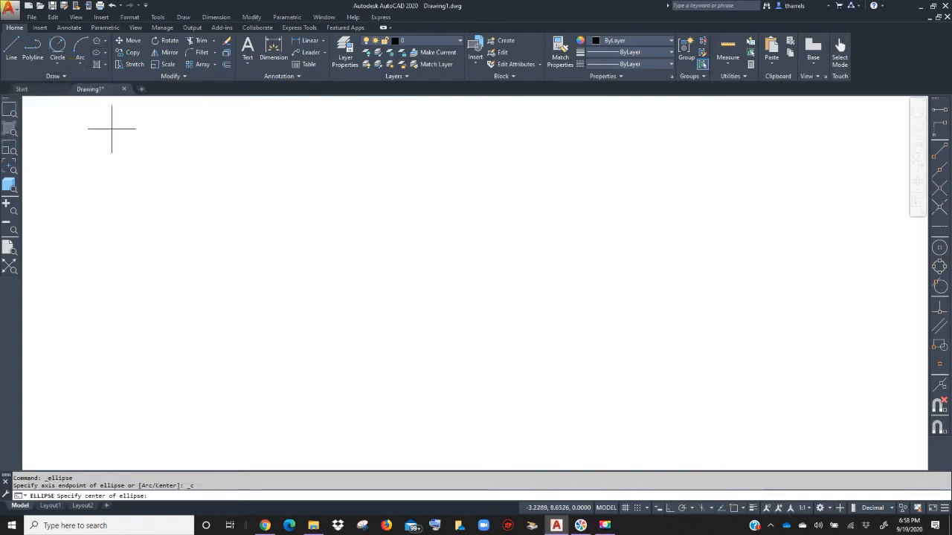
{"action": "left_click", "coordinate": [213, 263]}
{"action": "left_click", "coordinate": [440, 260]}
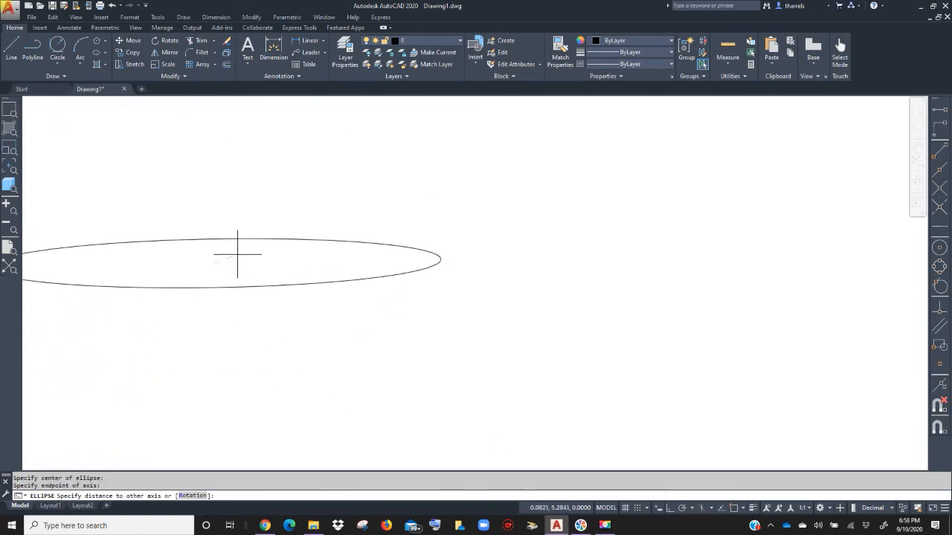
{"action": "left_click", "coordinate": [292, 270]}
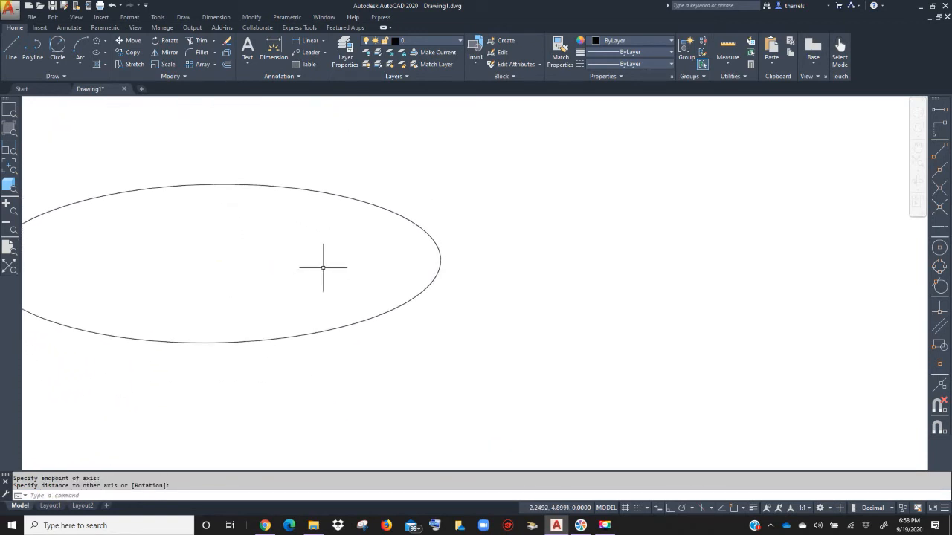
Draw a second horizontal ellipse right of the first with the Axis, End method, setting both axes freehand.
{"action": "left_click", "coordinate": [97, 52]}
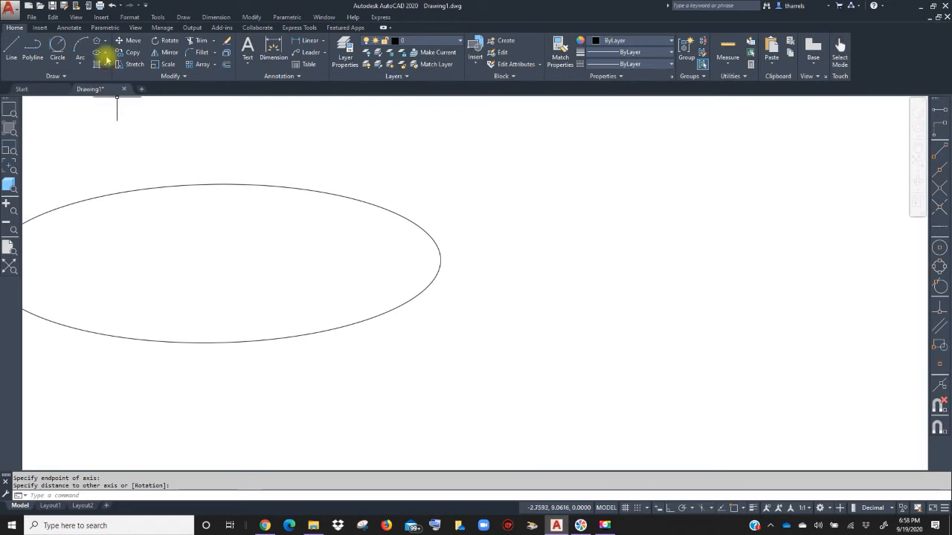
{"action": "left_click", "coordinate": [85, 88]}
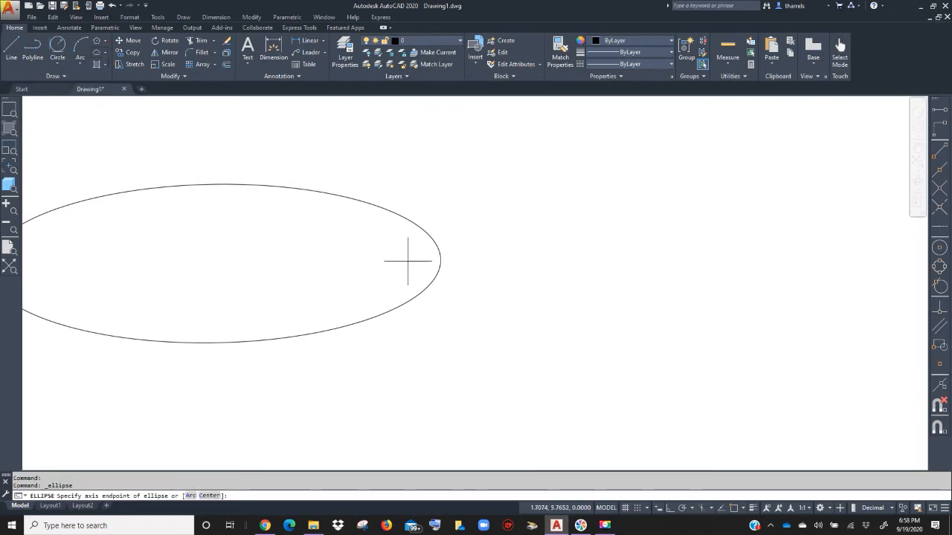
{"action": "left_click", "coordinate": [515, 258]}
{"action": "left_click", "coordinate": [805, 259]}
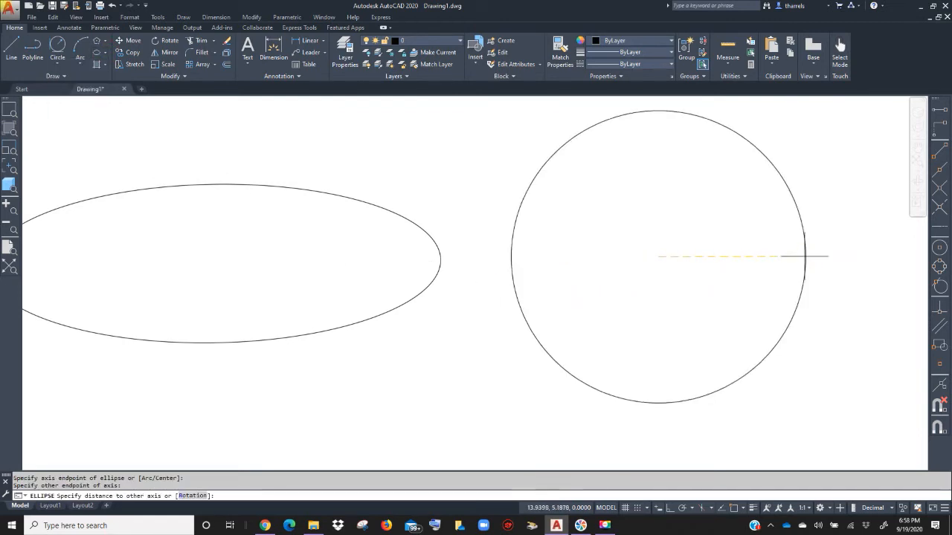
{"action": "left_click", "coordinate": [733, 262]}
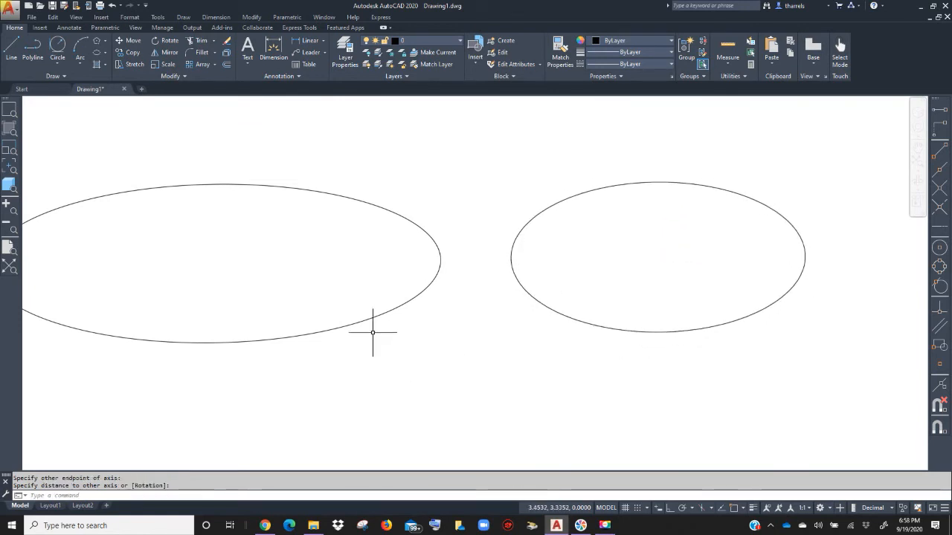
Erase both ellipses using one crossing selection.
{"action": "left_click", "coordinate": [580, 340]}
{"action": "left_click", "coordinate": [424, 263]}
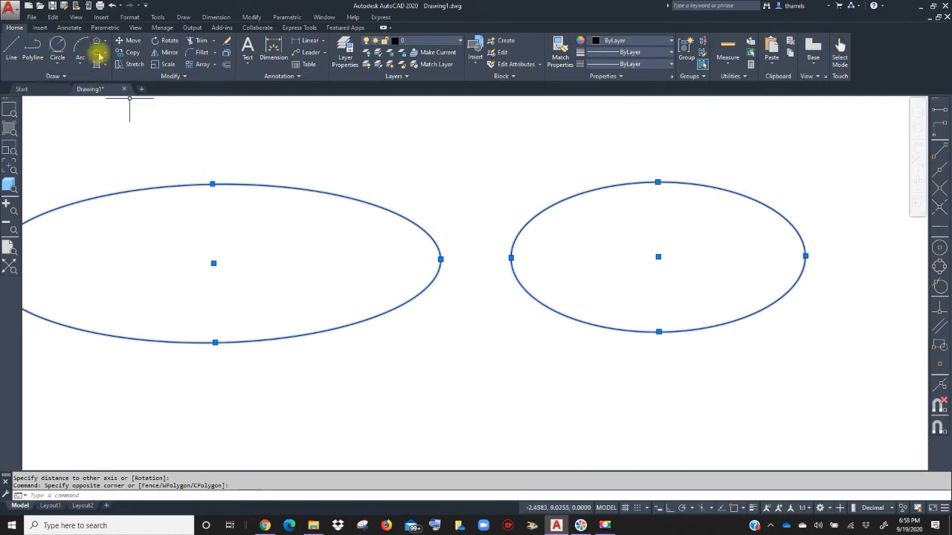
{"action": "left_click", "coordinate": [226, 41]}
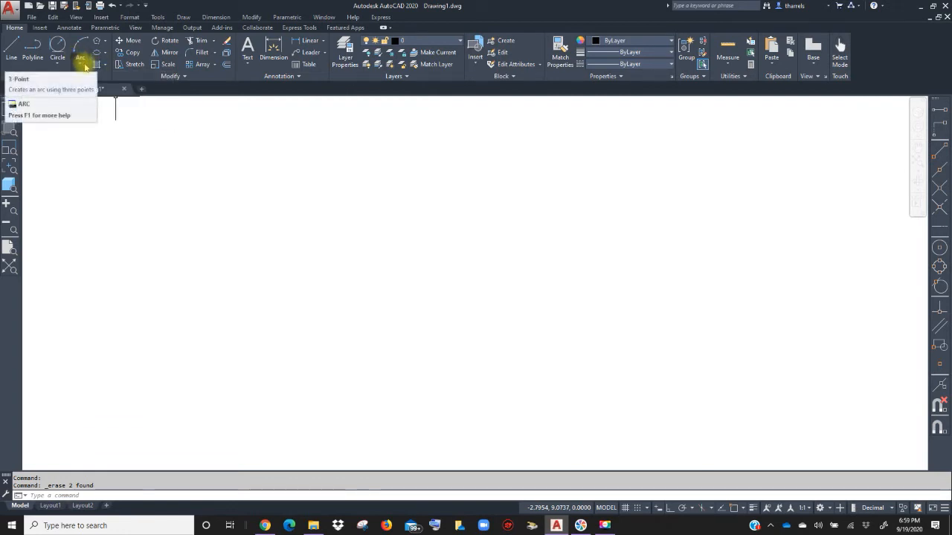
Draw a large freehand rectangle, about twice as wide as high, in the middle of the drawing.
{"action": "left_click", "coordinate": [103, 42]}
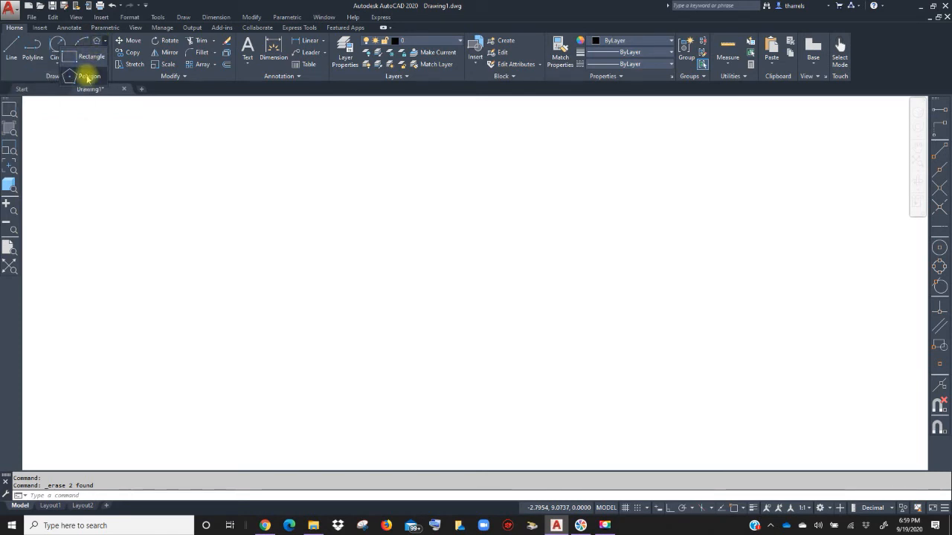
{"action": "left_click", "coordinate": [82, 59]}
{"action": "left_click", "coordinate": [235, 173]}
{"action": "left_click", "coordinate": [632, 368]}
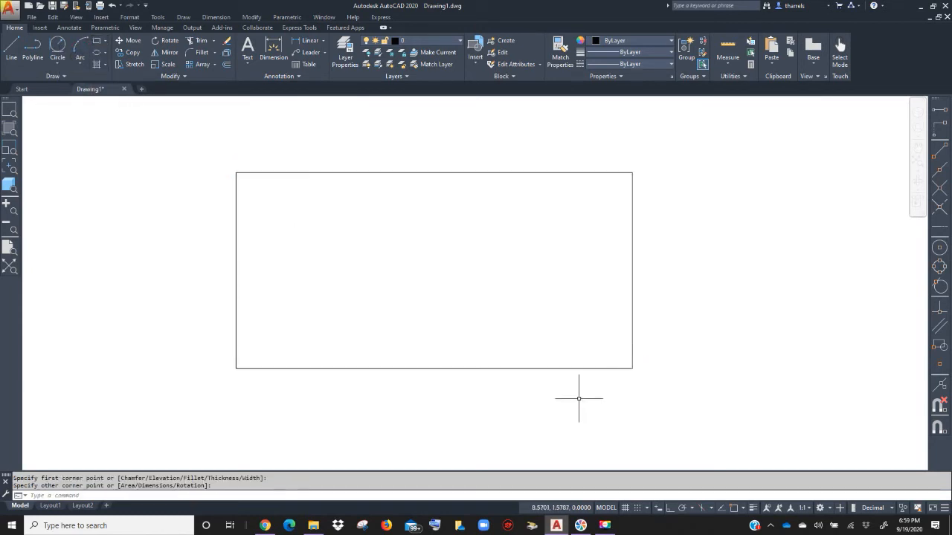
Start a hatch and examine the available hatch patterns, from the ANSI and brick types to the gradients.
{"action": "left_click", "coordinate": [106, 65]}
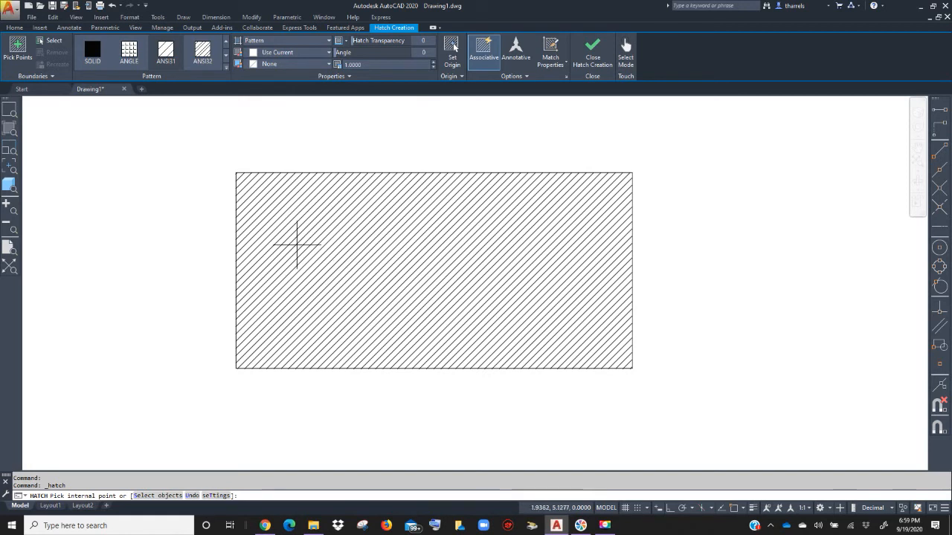
{"action": "left_click", "coordinate": [226, 63]}
{"action": "left_click", "coordinate": [226, 63]}
{"action": "left_click", "coordinate": [226, 63]}
{"action": "left_click", "coordinate": [226, 63]}
{"action": "left_click", "coordinate": [226, 63]}
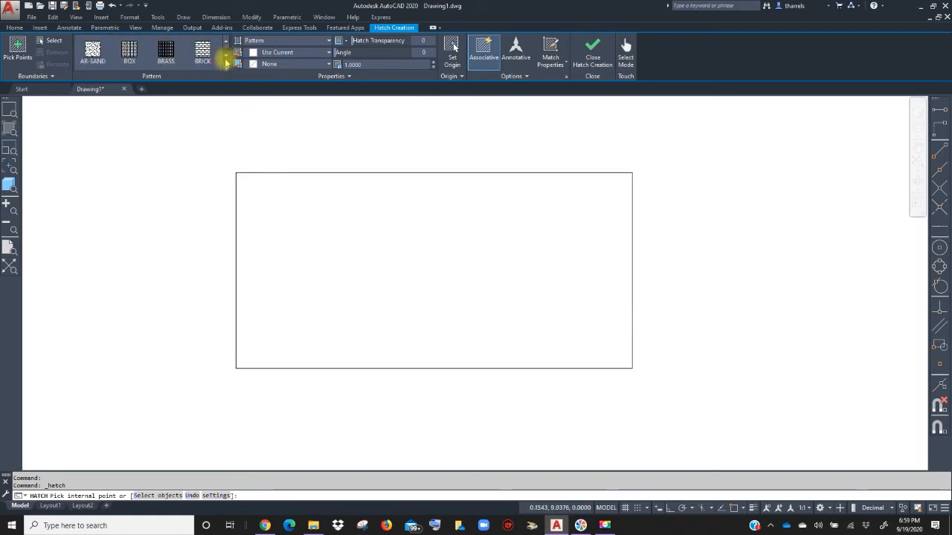
{"action": "left_click", "coordinate": [227, 68]}
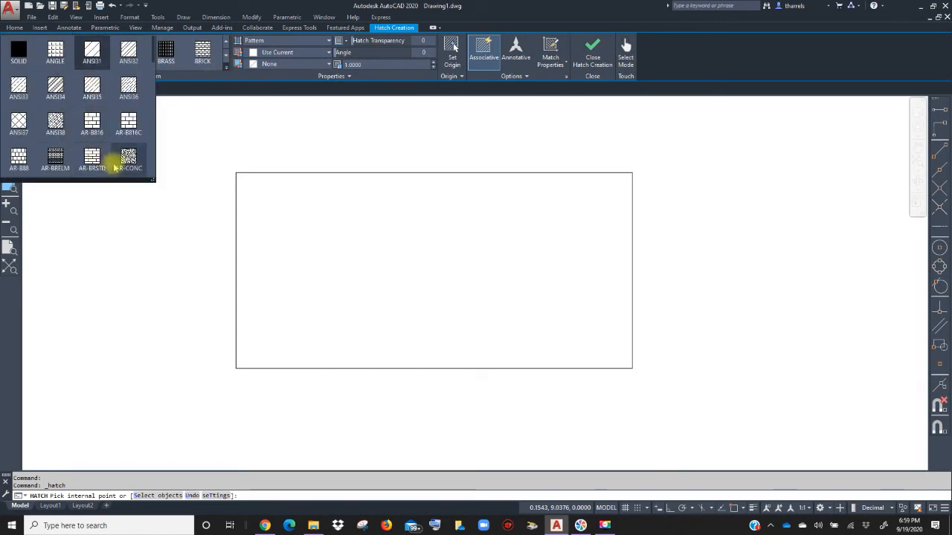
{"action": "scroll", "coordinate": [128, 84], "scroll_direction": "down", "scroll_amount": 3}
{"action": "scroll", "coordinate": [128, 84], "scroll_direction": "down", "scroll_amount": 8}
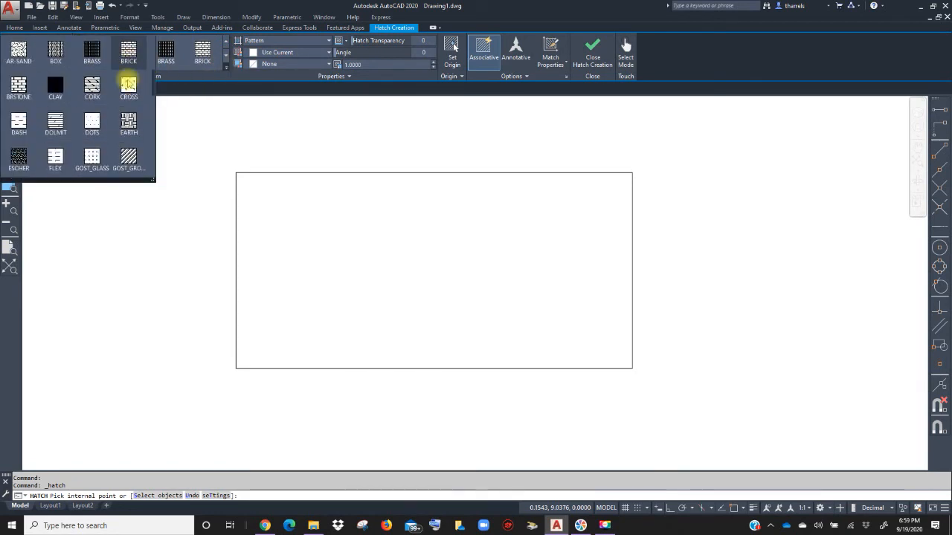
{"action": "scroll", "coordinate": [112, 119], "scroll_direction": "down", "scroll_amount": 5}
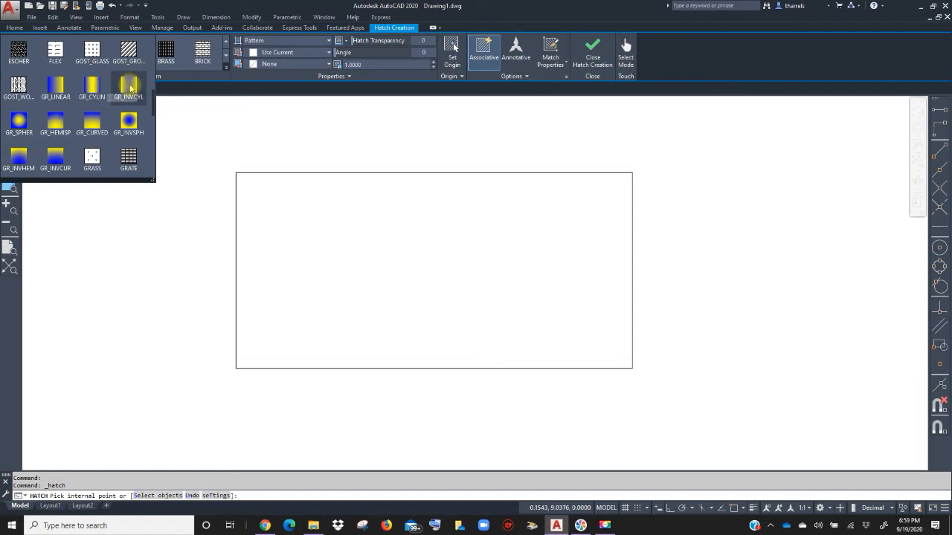
{"action": "scroll", "coordinate": [111, 96], "scroll_direction": "up", "scroll_amount": 1}
{"action": "scroll", "coordinate": [111, 95], "scroll_direction": "up", "scroll_amount": 7}
{"action": "scroll", "coordinate": [208, 97], "scroll_direction": "up", "scroll_amount": 2}
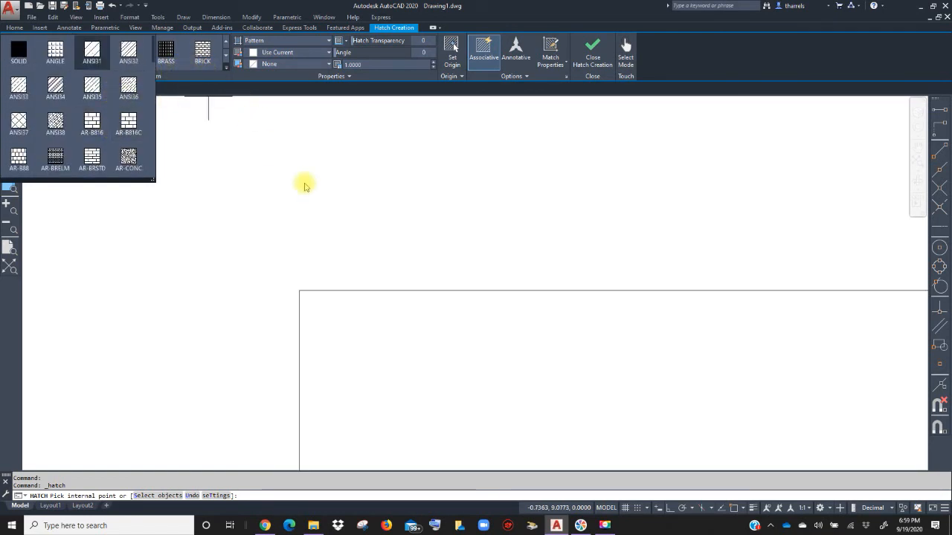
Fill the inside of the large rectangle with the ANSI31 diagonal line hatch and finish the hatch creation.
{"action": "scroll", "coordinate": [499, 339], "scroll_direction": "down", "scroll_amount": 2}
{"action": "scroll", "coordinate": [557, 350], "scroll_direction": "up", "scroll_amount": 1}
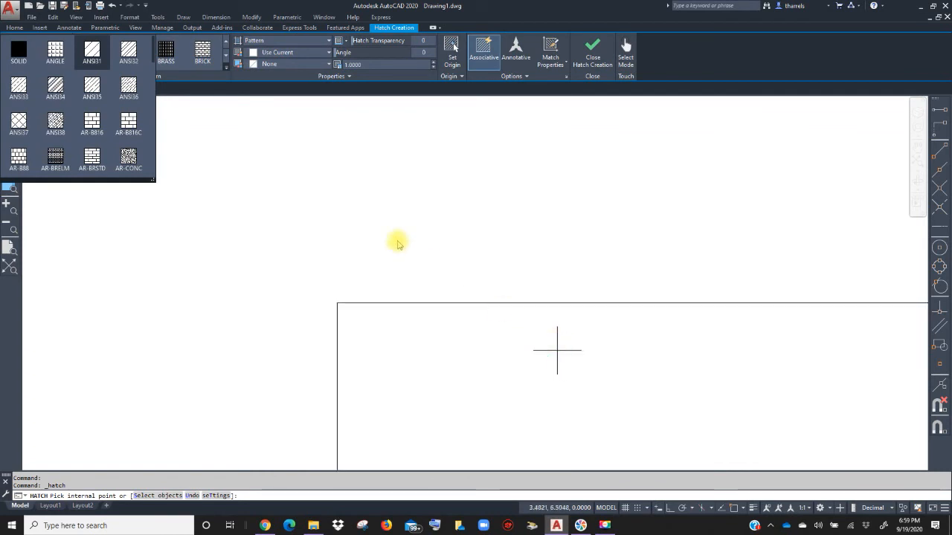
{"action": "left_click", "coordinate": [621, 385]}
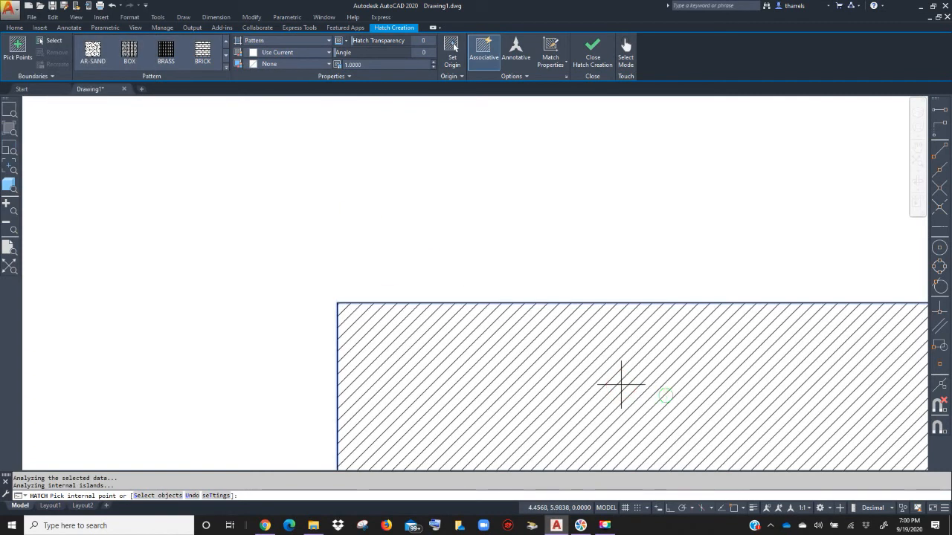
{"action": "scroll", "coordinate": [620, 384], "scroll_direction": "down", "scroll_amount": 2}
{"action": "scroll", "coordinate": [553, 330], "scroll_direction": "up", "scroll_amount": 2}
{"action": "scroll", "coordinate": [510, 305], "scroll_direction": "down", "scroll_amount": 2}
{"action": "middle_click_drag", "start_coordinate": [495, 312], "coordinate": [455, 246]}
{"action": "scroll", "coordinate": [454, 246], "scroll_direction": "up", "scroll_amount": 2}
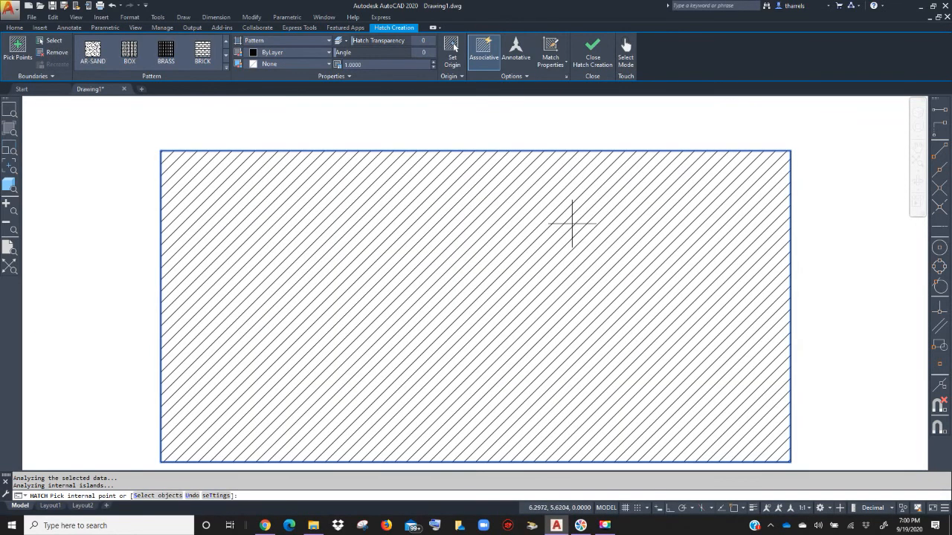
{"action": "left_click", "coordinate": [591, 58]}
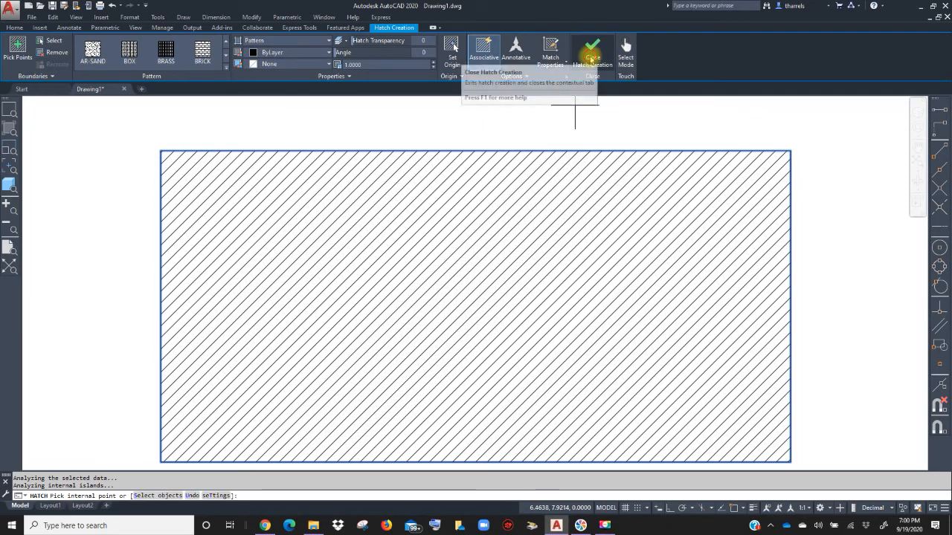
{"action": "scroll", "coordinate": [571, 216], "scroll_direction": "down", "scroll_amount": 2}
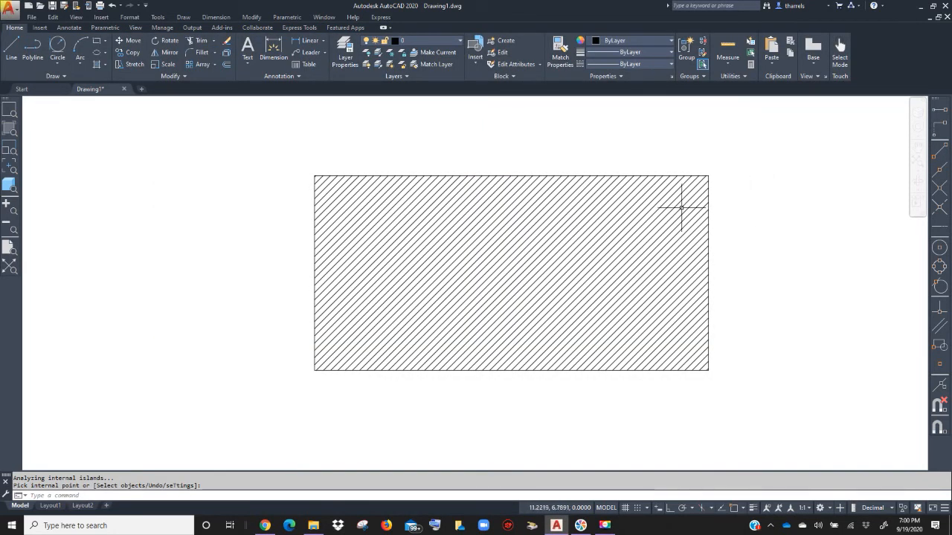
Select only the hatch inside the rectangle to show its editing options, and clear the selection.
{"action": "left_click", "coordinate": [575, 227]}
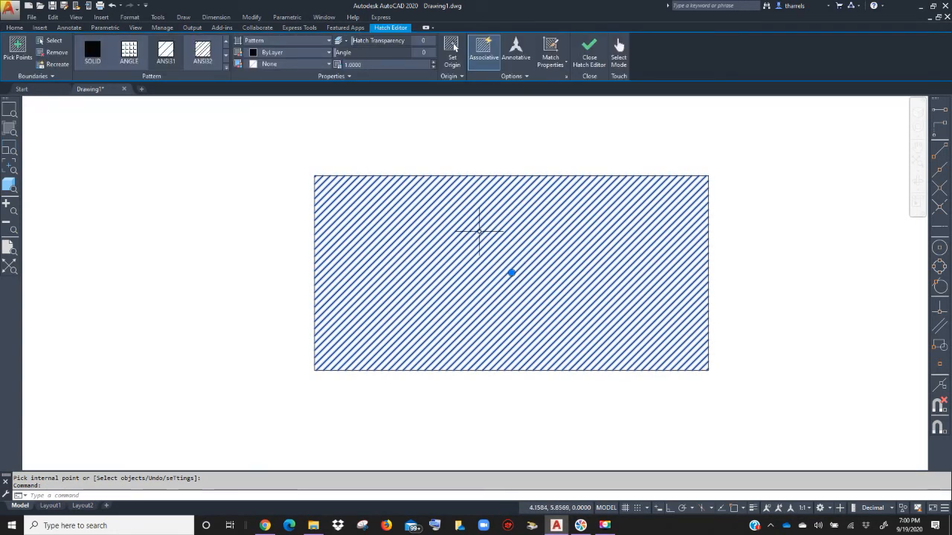
{"action": "key", "text": "Escape"}
{"action": "key", "text": "Escape"}
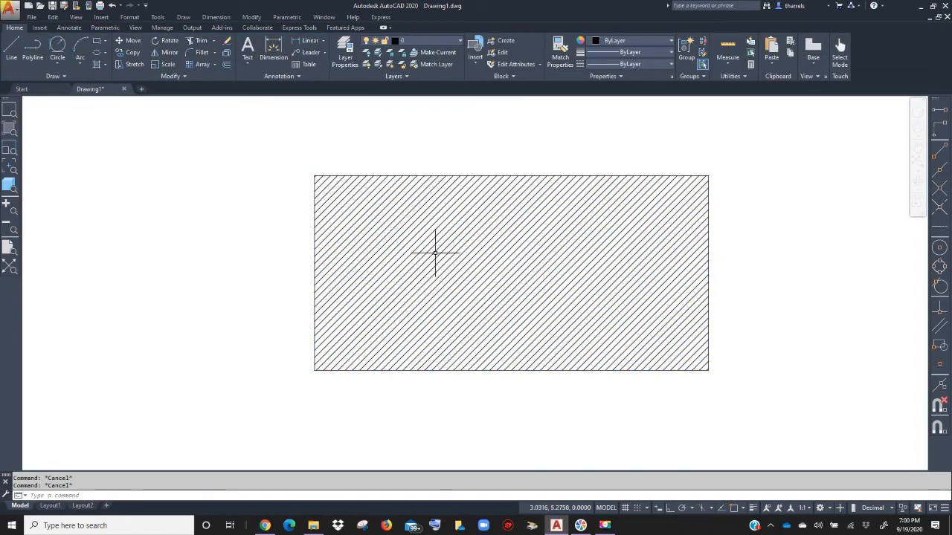
Erase the rectangle together with its hatch using one crossing selection.
{"action": "left_click", "coordinate": [749, 155]}
{"action": "left_click", "coordinate": [327, 371]}
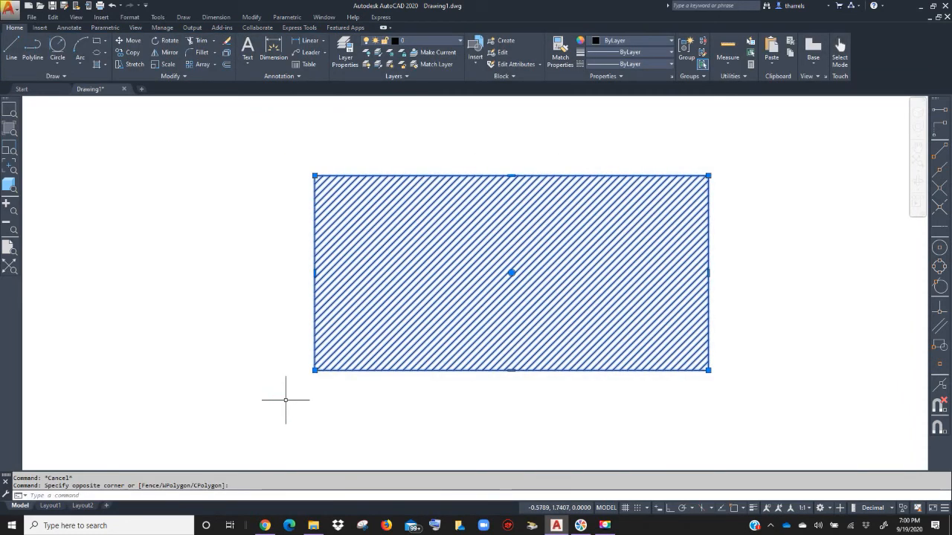
{"action": "key", "text": "Delete"}
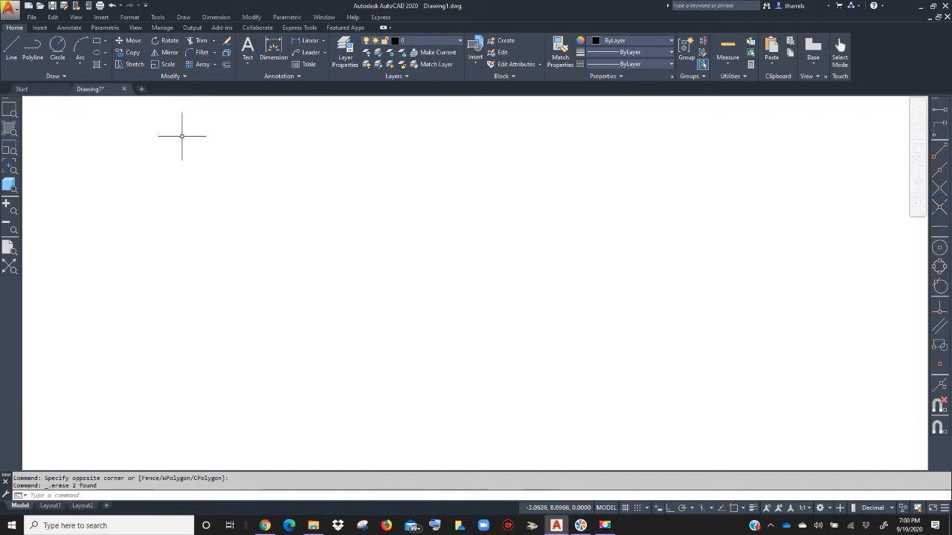
Expand the additional drawing tools and pin them so they stay open while working in the drawing.
{"action": "left_click", "coordinate": [64, 78]}
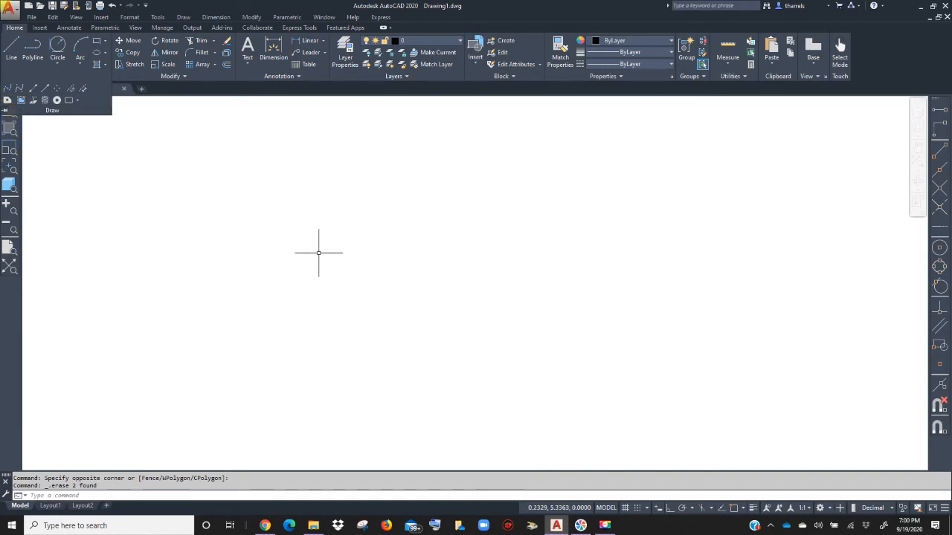
{"action": "left_click", "coordinate": [447, 266]}
{"action": "left_click", "coordinate": [408, 266]}
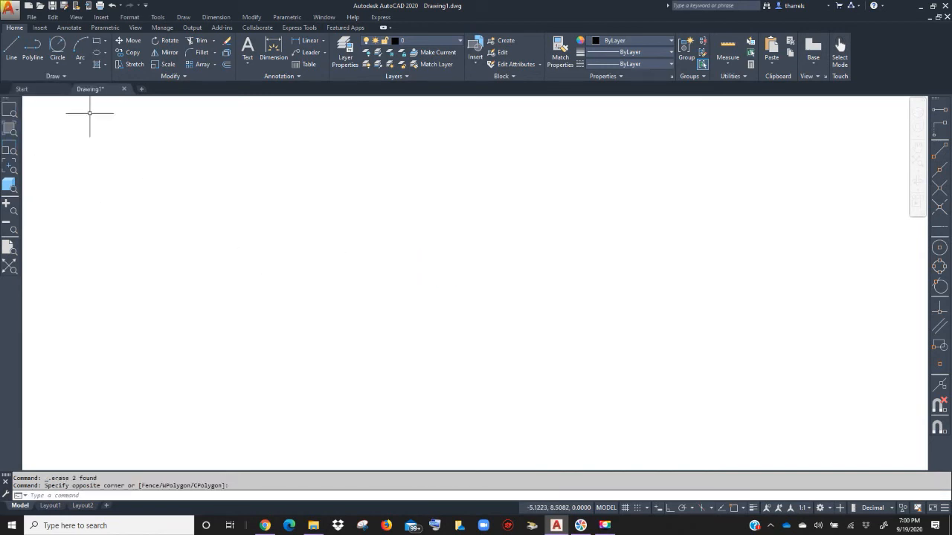
{"action": "left_click", "coordinate": [58, 76]}
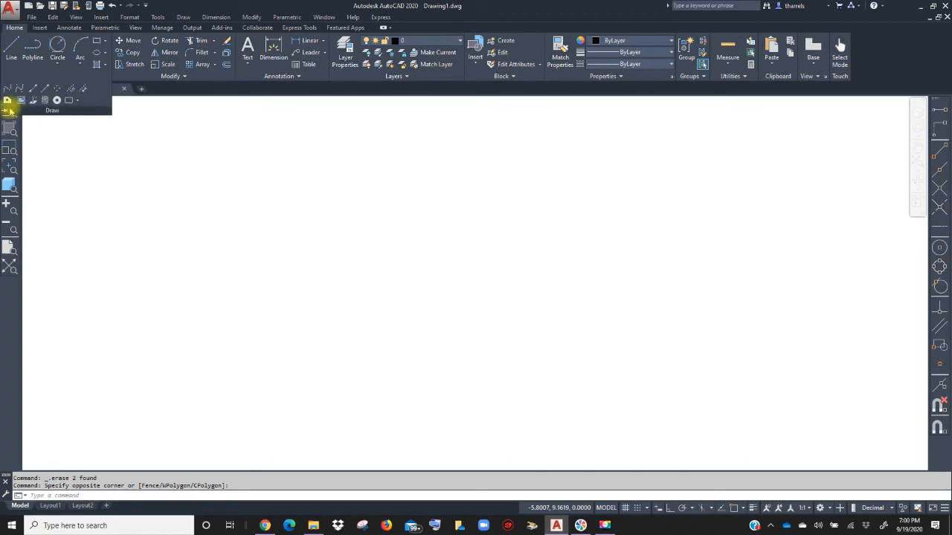
{"action": "left_click", "coordinate": [521, 255]}
{"action": "left_click", "coordinate": [394, 227]}
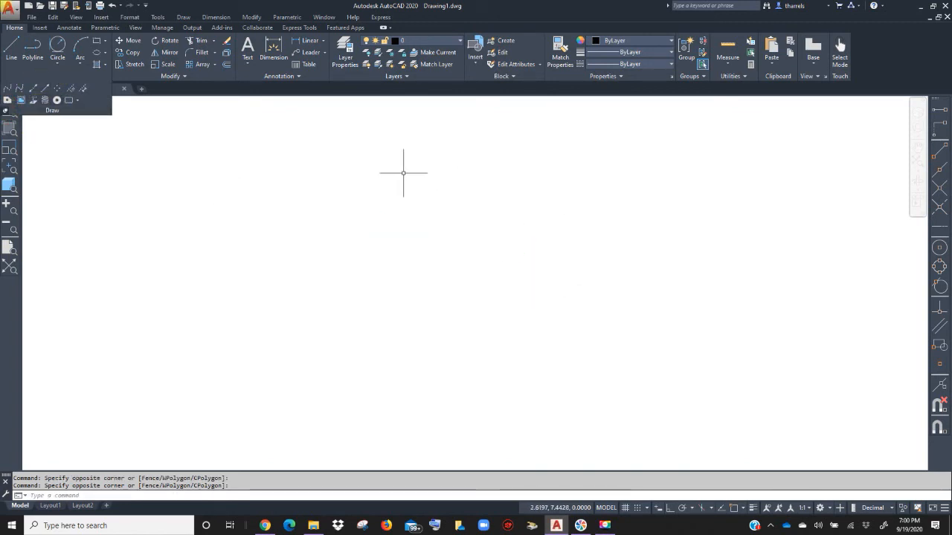
{"action": "left_click", "coordinate": [32, 89]}
{"action": "left_click", "coordinate": [13, 97]}
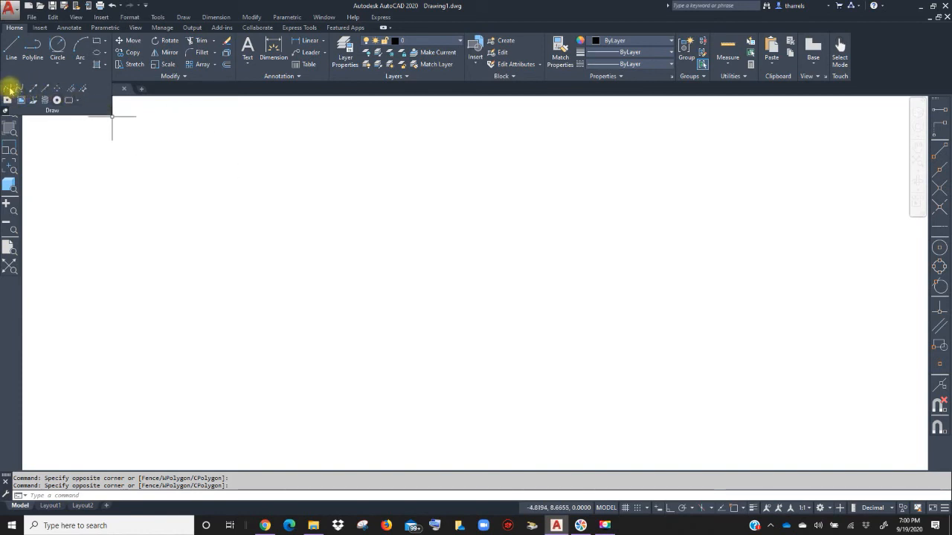
Draw a freehand wavy spline through fit points, descending from the upper left to the lower right of the drawing.
{"action": "left_click", "coordinate": [8, 89]}
{"action": "left_click", "coordinate": [216, 219]}
{"action": "left_click", "coordinate": [272, 178]}
{"action": "left_click", "coordinate": [303, 244]}
{"action": "left_click", "coordinate": [437, 306]}
{"action": "left_click", "coordinate": [548, 213]}
{"action": "left_click", "coordinate": [589, 334]}
{"action": "left_click", "coordinate": [670, 262]}
{"action": "right_click", "coordinate": [711, 346]}
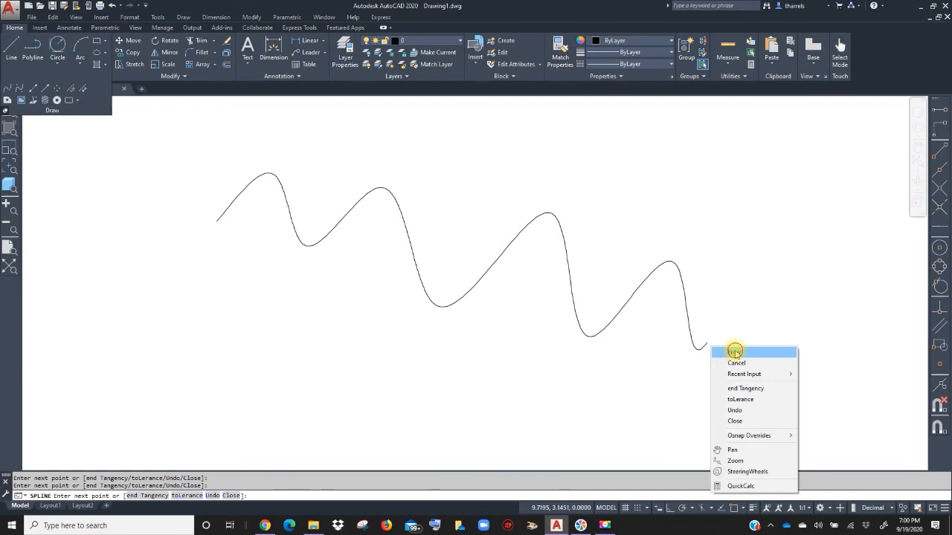
{"action": "left_click", "coordinate": [735, 352]}
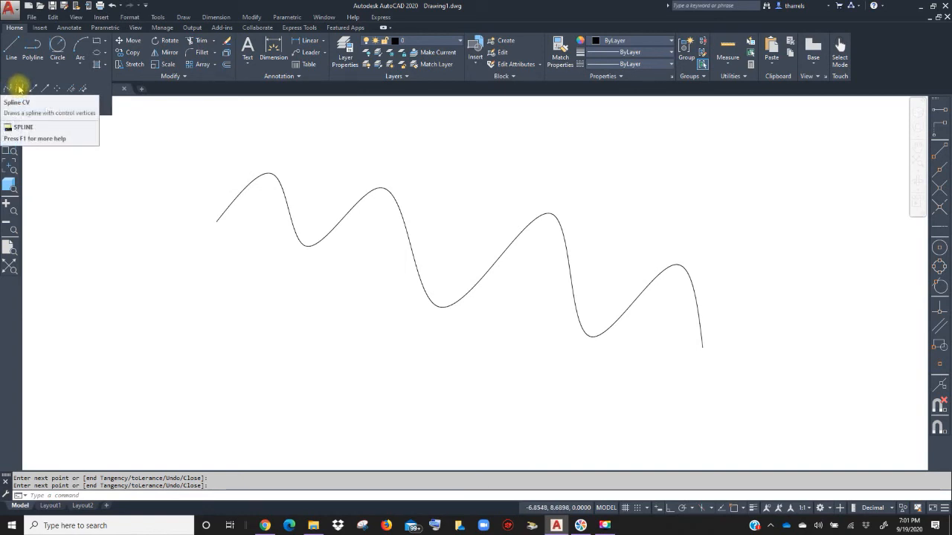
Draw a second wavy spline across the first with the control vertices method, placing eight freehand vertices.
{"action": "left_click", "coordinate": [19, 88]}
{"action": "left_click", "coordinate": [220, 283]}
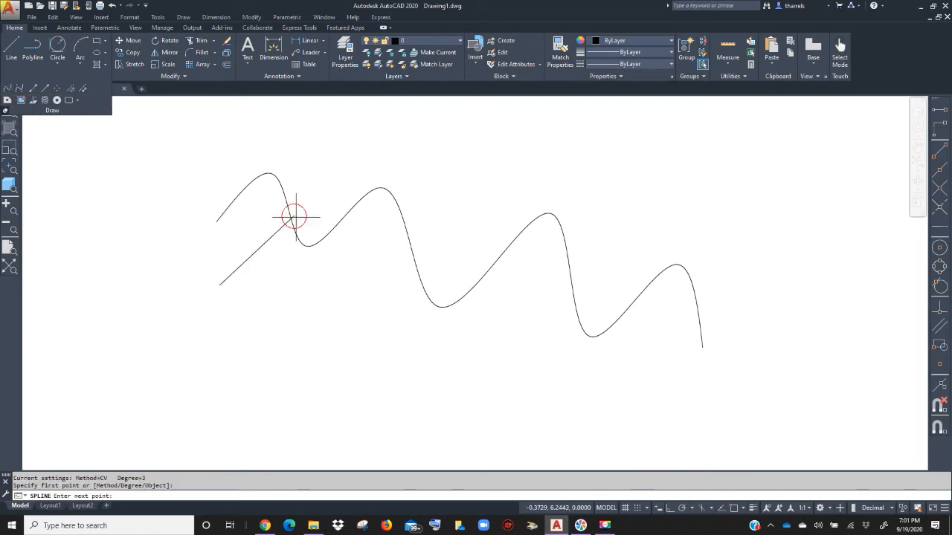
{"action": "left_click", "coordinate": [294, 218]}
{"action": "left_click", "coordinate": [390, 333]}
{"action": "left_click", "coordinate": [472, 264]}
{"action": "left_click", "coordinate": [523, 336]}
{"action": "left_click", "coordinate": [580, 234]}
{"action": "left_click", "coordinate": [647, 192]}
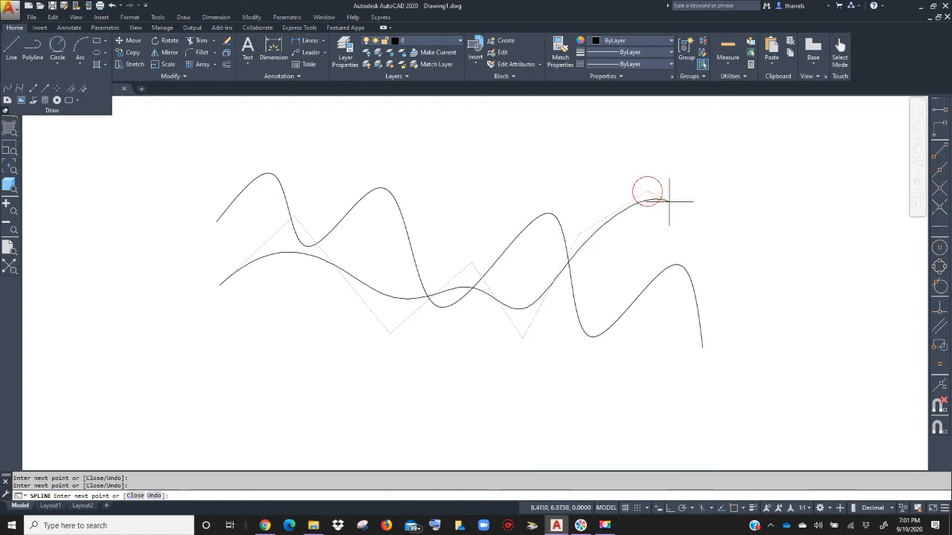
{"action": "left_click", "coordinate": [712, 277]}
{"action": "right_click", "coordinate": [723, 269]}
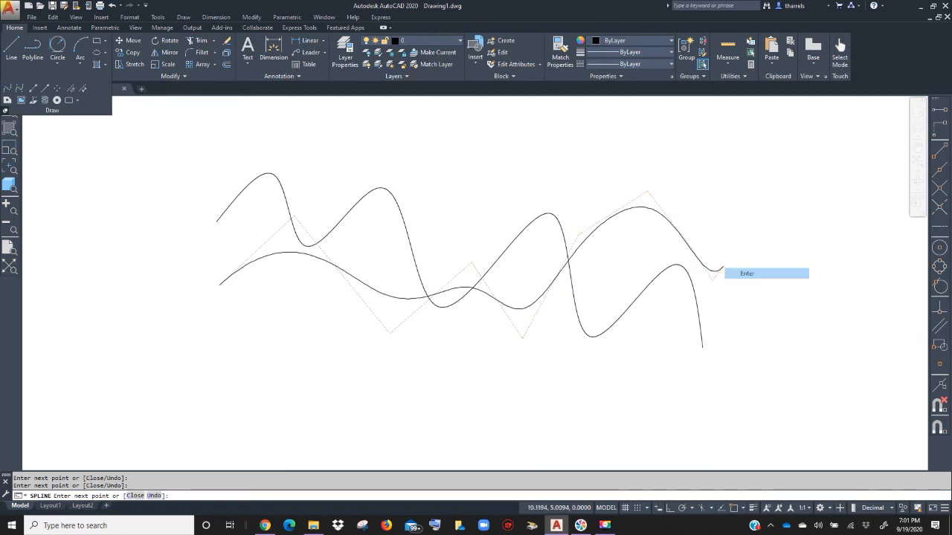
{"action": "left_click", "coordinate": [736, 274]}
Erase both splines using one crossing selection.
{"action": "left_click", "coordinate": [647, 351]}
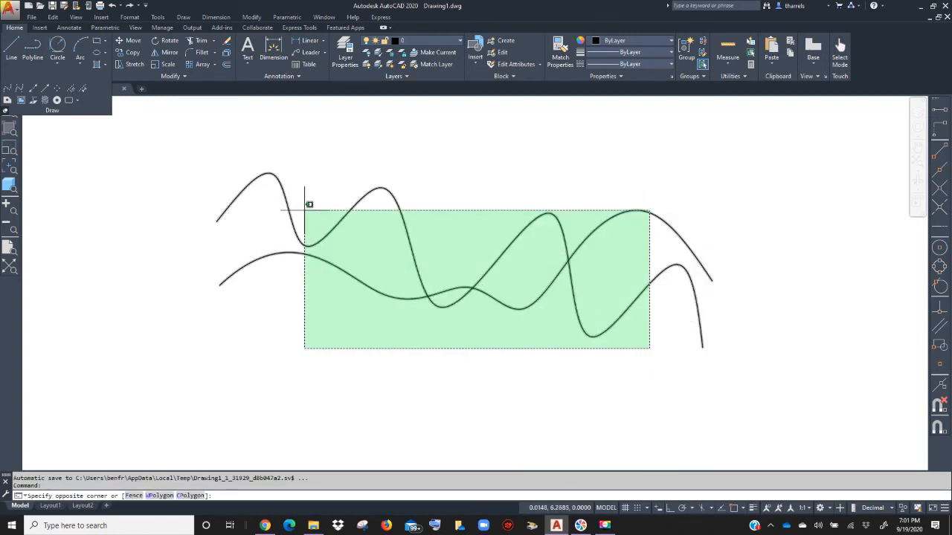
{"action": "left_click", "coordinate": [279, 168]}
{"action": "key", "text": "Delete"}
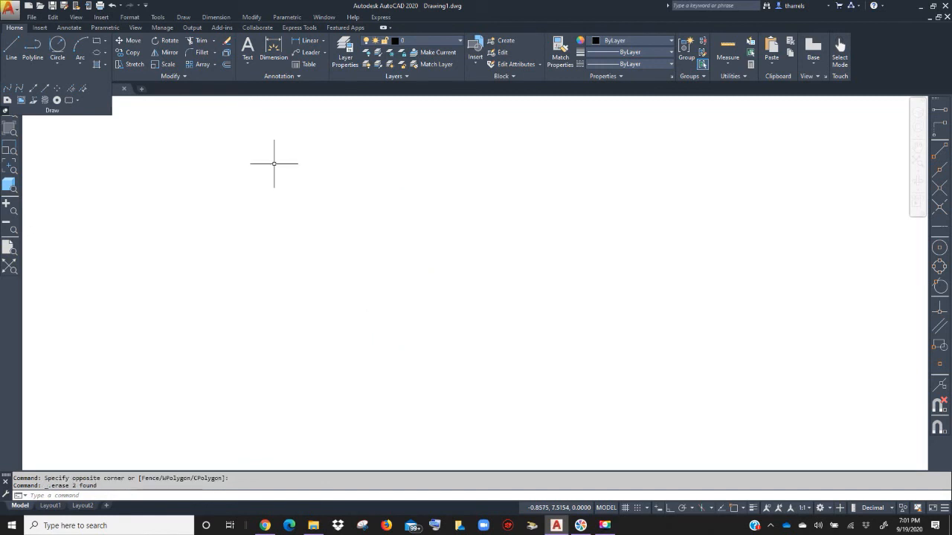
Draw six horizontal construction lines with the Hor option, placed freehand one below another down the drawing.
{"action": "left_click", "coordinate": [34, 89]}
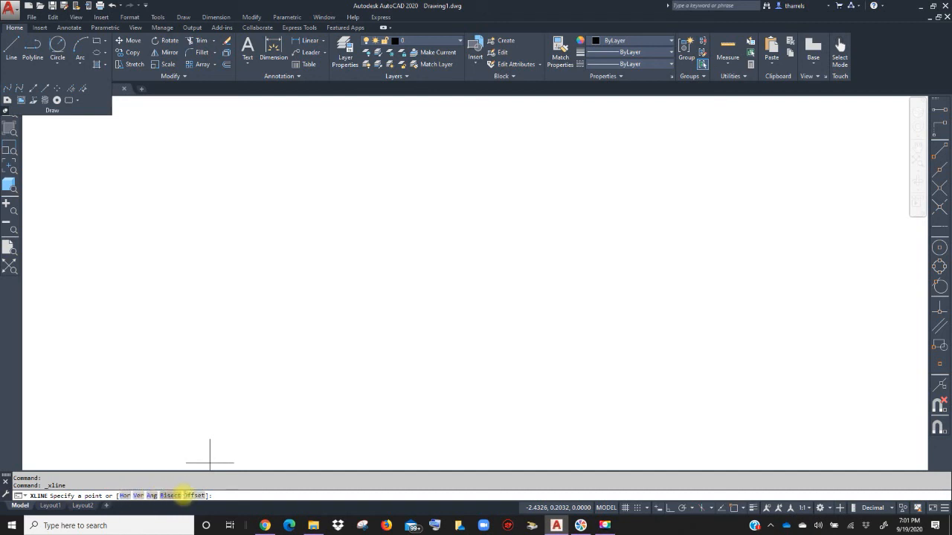
{"action": "right_click", "coordinate": [390, 242]}
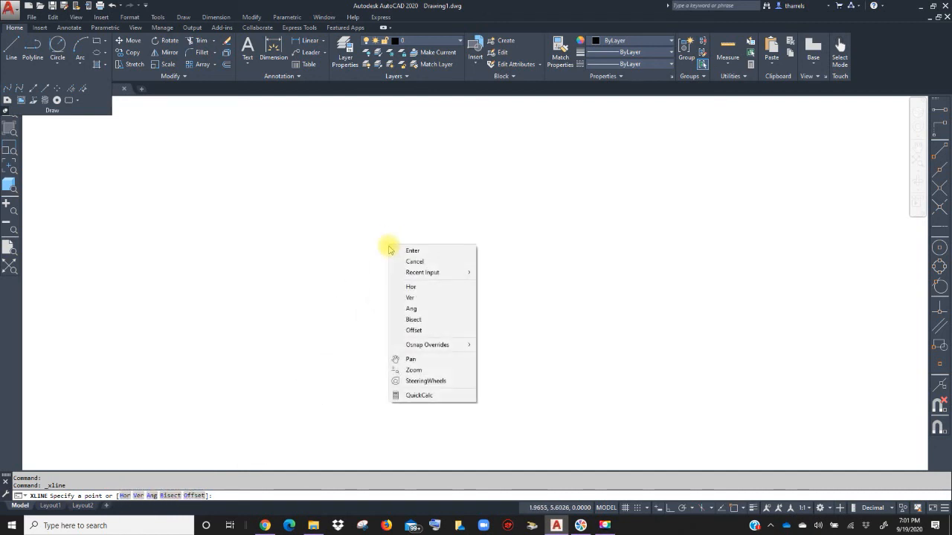
{"action": "left_click", "coordinate": [411, 287]}
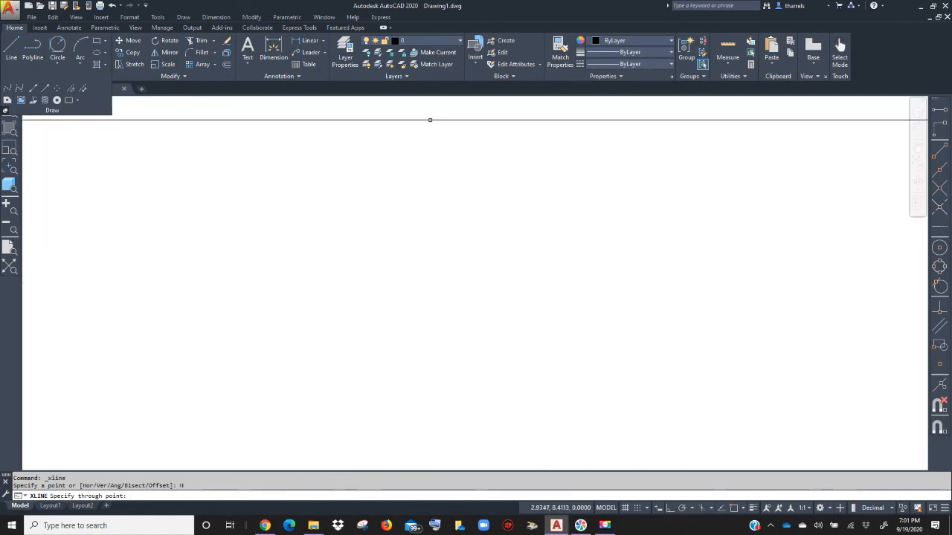
{"action": "left_click", "coordinate": [425, 119]}
{"action": "left_click", "coordinate": [426, 184]}
{"action": "left_click", "coordinate": [426, 262]}
{"action": "left_click", "coordinate": [417, 328]}
{"action": "left_click", "coordinate": [421, 378]}
{"action": "left_click", "coordinate": [420, 414]}
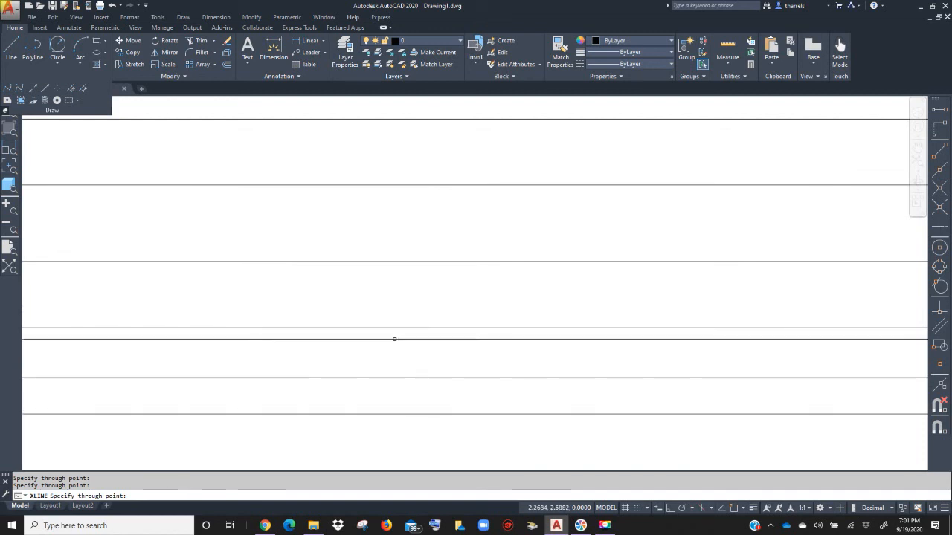
{"action": "key", "text": "Return"}
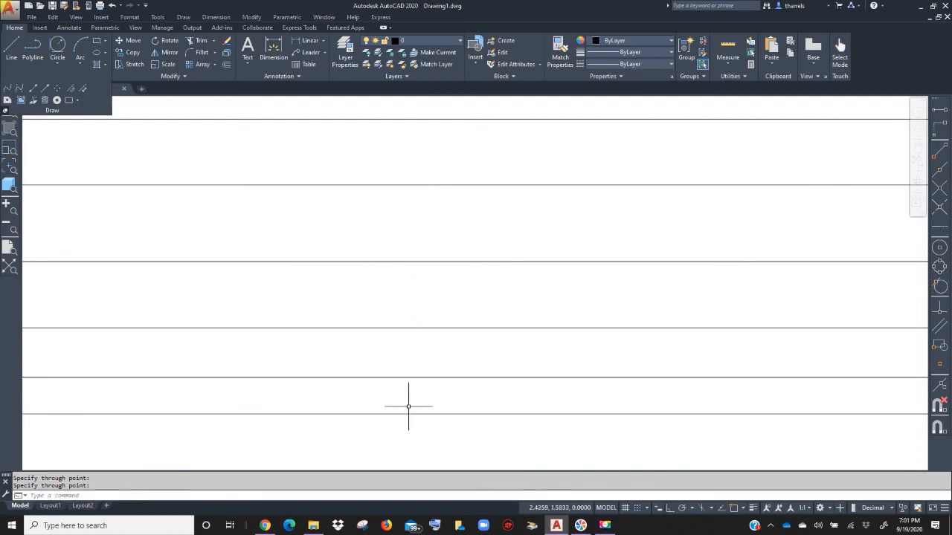
Draw five parallel construction lines at a 45-degree angle with the Ang option, placed freehand across the horizontal construction lines.
{"action": "left_click", "coordinate": [33, 89]}
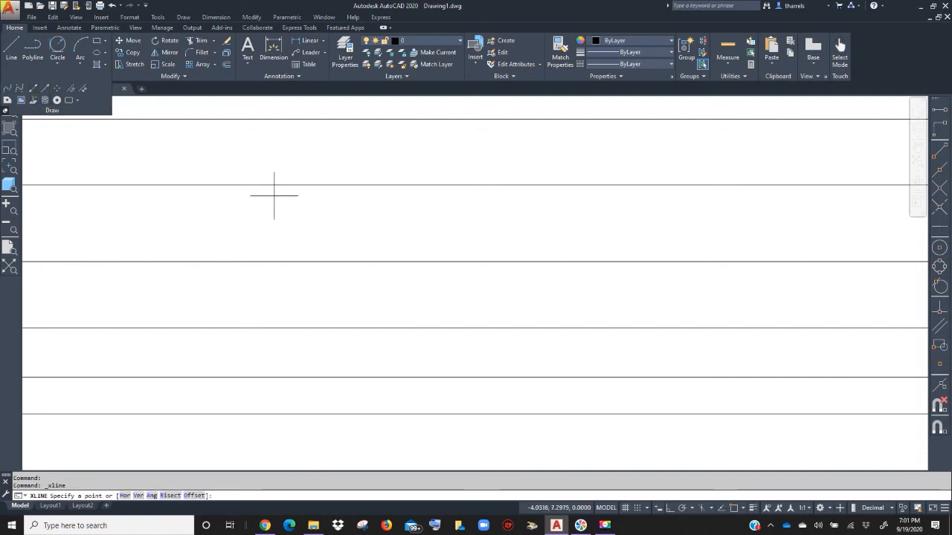
{"action": "right_click", "coordinate": [355, 216]}
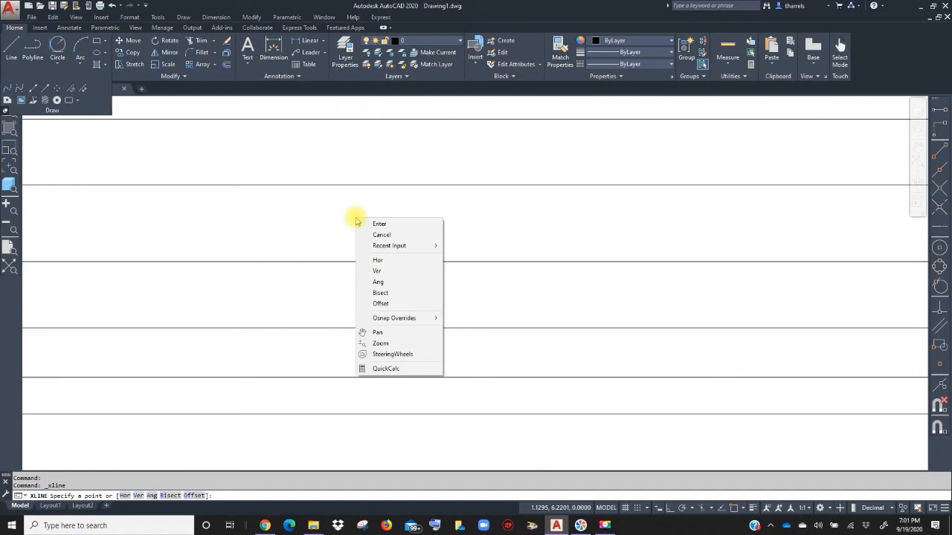
{"action": "left_click", "coordinate": [380, 282]}
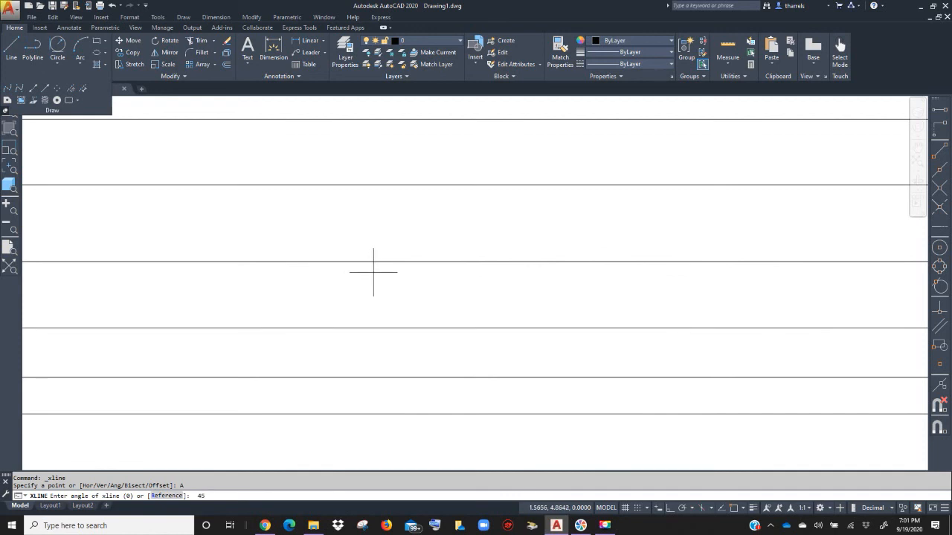
{"action": "key", "text": "Return"}
{"action": "left_click", "coordinate": [251, 180]}
{"action": "left_click", "coordinate": [350, 239]}
{"action": "left_click", "coordinate": [473, 303]}
{"action": "left_click", "coordinate": [554, 354]}
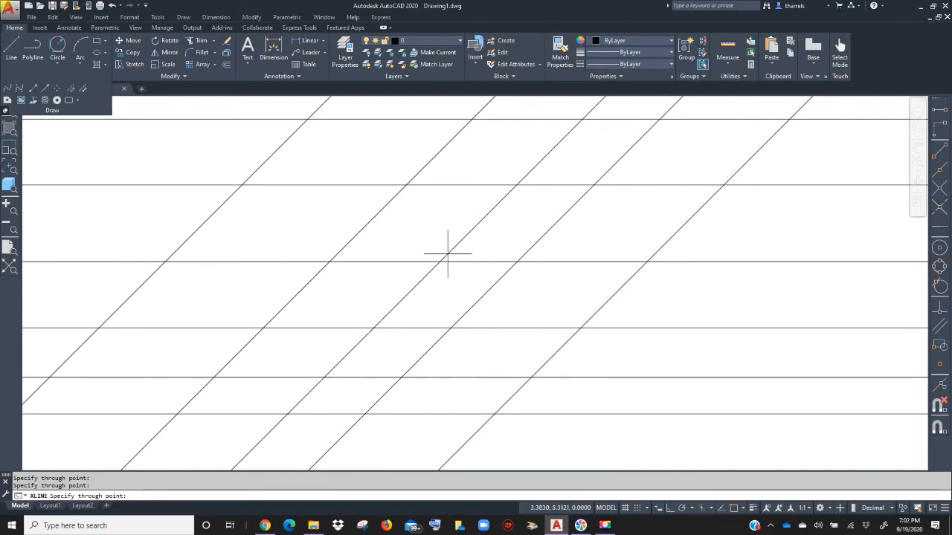
{"action": "left_click", "coordinate": [439, 257]}
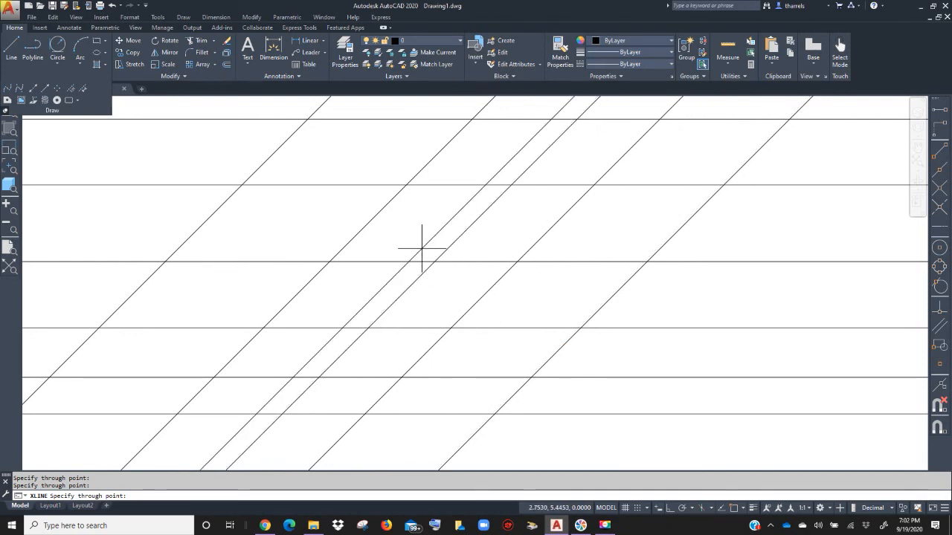
{"action": "key", "text": "Return"}
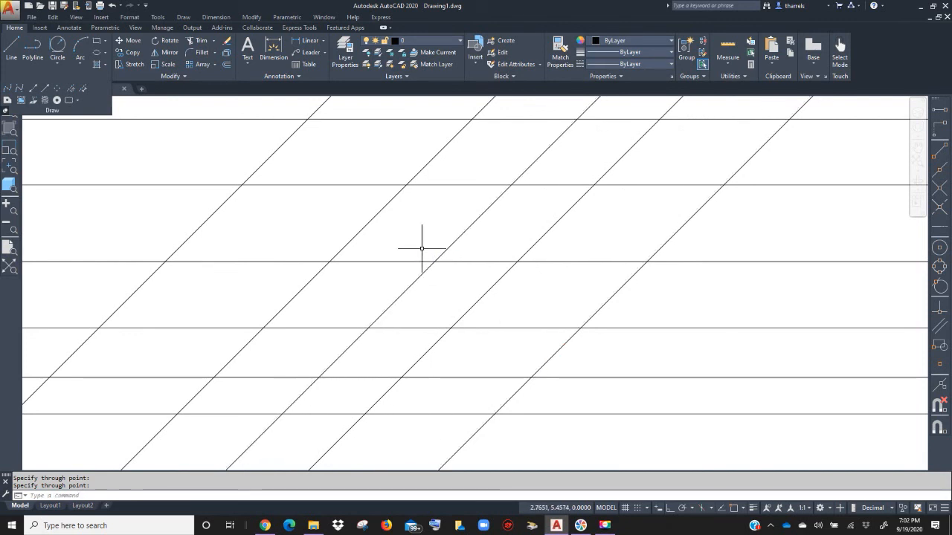
Draw a dense starburst of construction lines through one common point near the middle of the drawing, placing the through points freehand all around it.
{"action": "left_click", "coordinate": [34, 90]}
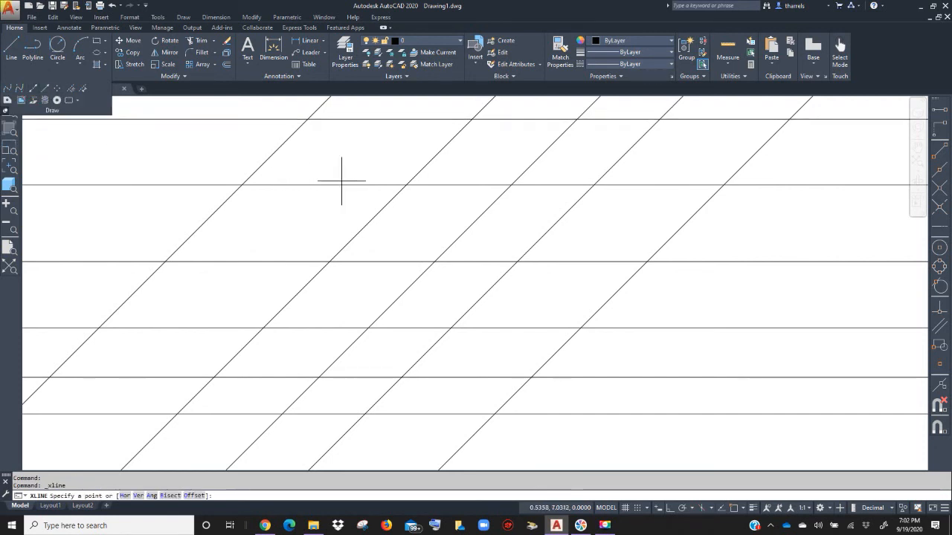
{"action": "left_click", "coordinate": [460, 287]}
{"action": "left_click", "coordinate": [430, 159]}
{"action": "left_click", "coordinate": [525, 177]}
{"action": "left_click", "coordinate": [567, 218]}
{"action": "left_click", "coordinate": [582, 246]}
{"action": "left_click", "coordinate": [585, 267]}
{"action": "left_click", "coordinate": [578, 300]}
{"action": "left_click", "coordinate": [566, 327]}
{"action": "left_click", "coordinate": [545, 349]}
{"action": "left_click", "coordinate": [525, 359]}
{"action": "left_click", "coordinate": [441, 373]}
{"action": "left_click", "coordinate": [405, 365]}
{"action": "left_click", "coordinate": [379, 353]}
{"action": "left_click", "coordinate": [353, 328]}
{"action": "left_click", "coordinate": [335, 307]}
{"action": "left_click", "coordinate": [323, 280]}
{"action": "left_click", "coordinate": [315, 257]}
{"action": "left_click", "coordinate": [310, 230]}
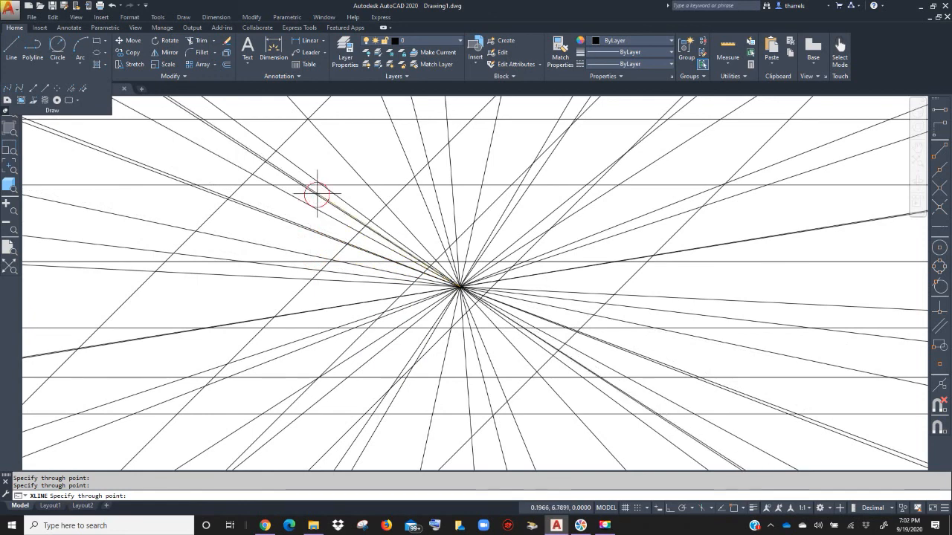
{"action": "left_click", "coordinate": [338, 171]}
{"action": "left_click", "coordinate": [374, 140]}
{"action": "left_click", "coordinate": [416, 130]}
{"action": "left_click", "coordinate": [453, 126]}
{"action": "left_click", "coordinate": [493, 136]}
{"action": "left_click", "coordinate": [547, 149]}
{"action": "left_click", "coordinate": [607, 178]}
{"action": "left_click", "coordinate": [632, 223]}
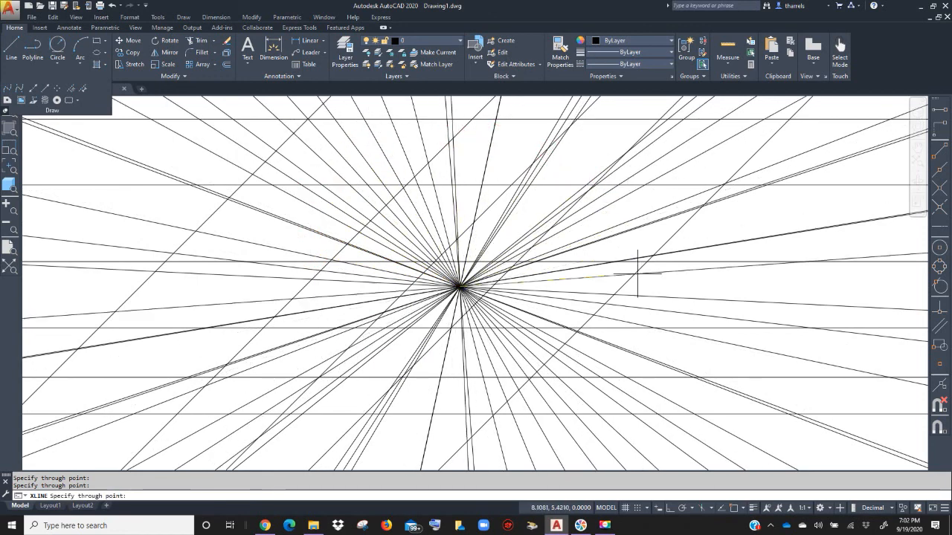
{"action": "left_click", "coordinate": [642, 282]}
{"action": "left_click", "coordinate": [634, 323]}
{"action": "left_click", "coordinate": [624, 323]}
{"action": "left_click", "coordinate": [641, 285]}
{"action": "left_click", "coordinate": [651, 250]}
{"action": "left_click", "coordinate": [643, 220]}
{"action": "left_click", "coordinate": [623, 185]}
{"action": "left_click", "coordinate": [595, 160]}
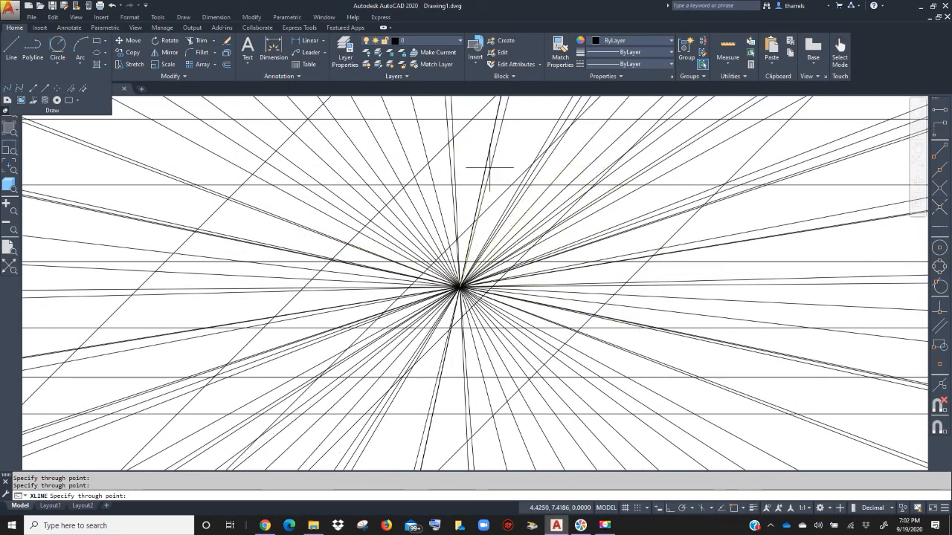
{"action": "right_click", "coordinate": [484, 193]}
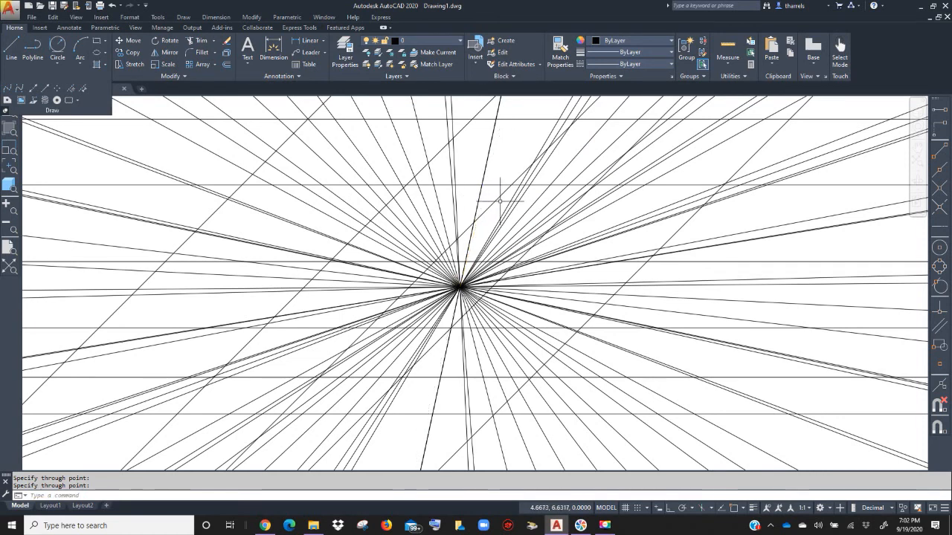
{"action": "left_click", "coordinate": [57, 100]}
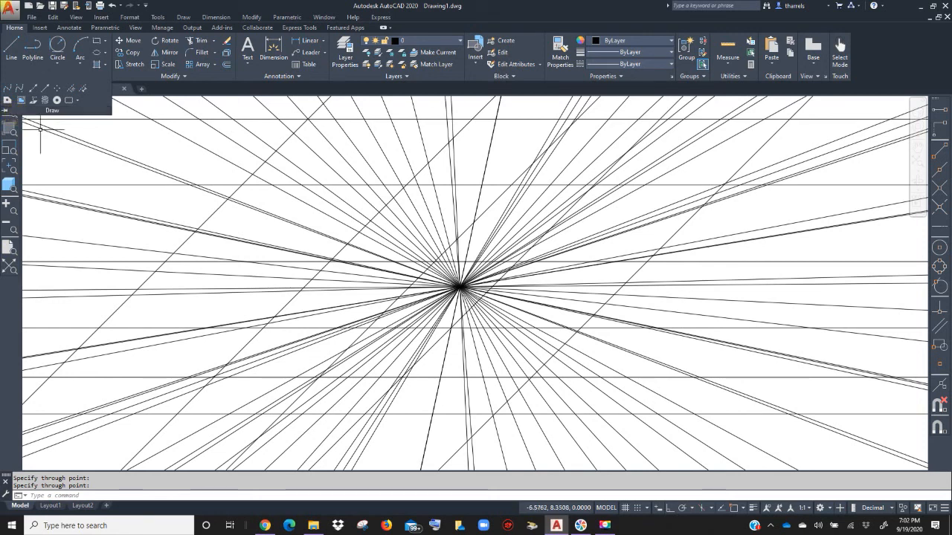
{"action": "key", "text": "Return"}
{"action": "left_click", "coordinate": [171, 177]}
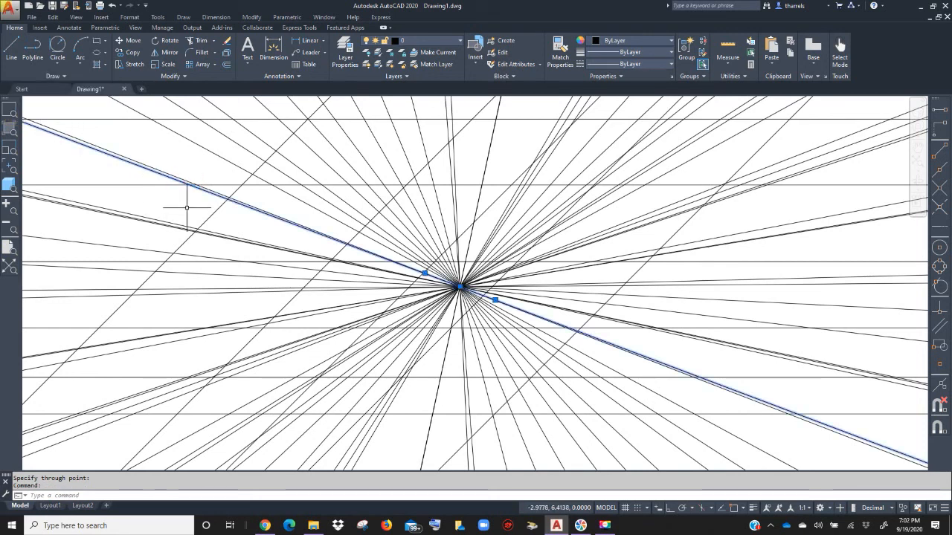
{"action": "key", "text": "Escape"}
{"action": "key", "text": "Escape"}
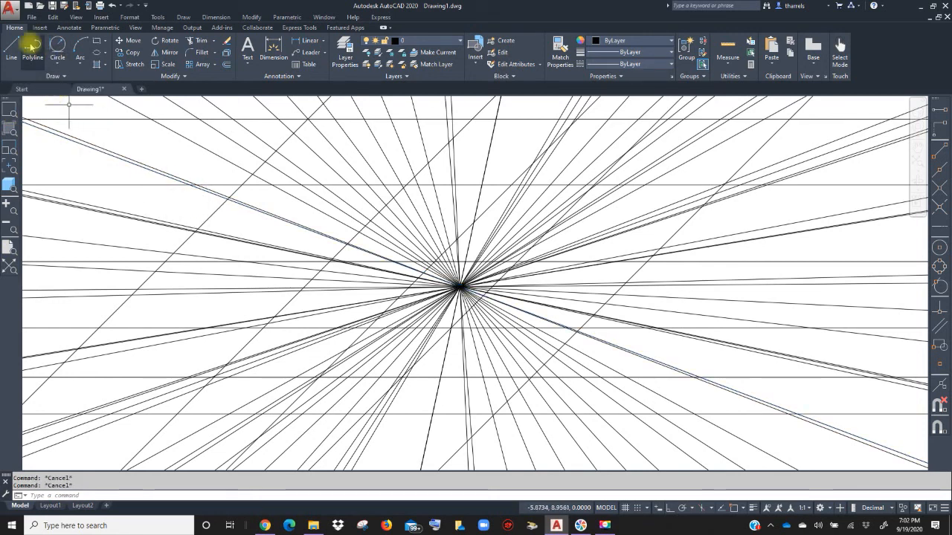